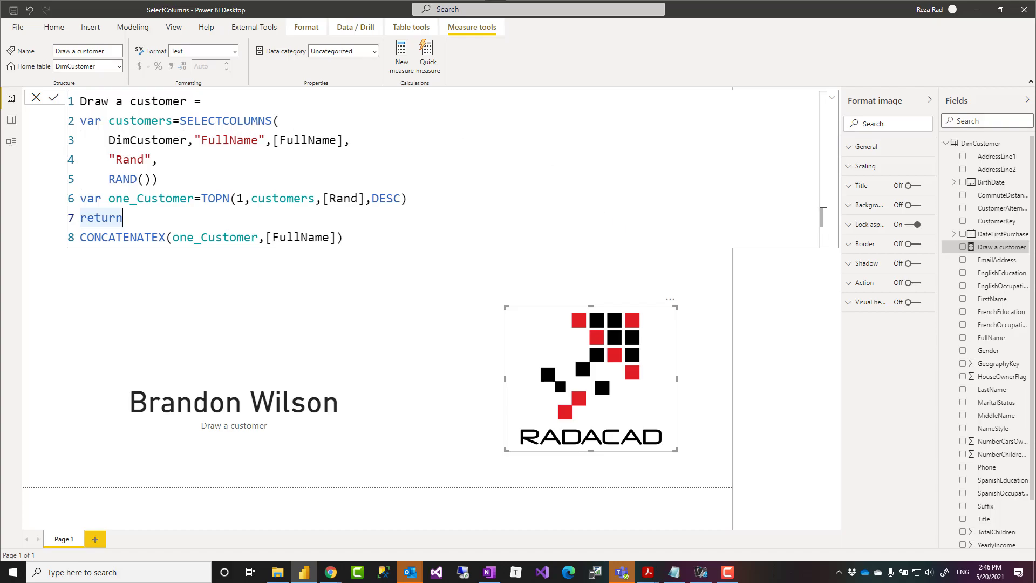
Point out the SELECTCOLUMNS function and its argument span in the measure formula.
{"action": "left_click_drag", "start_coordinate": [181, 122], "coordinate": [271, 123]}
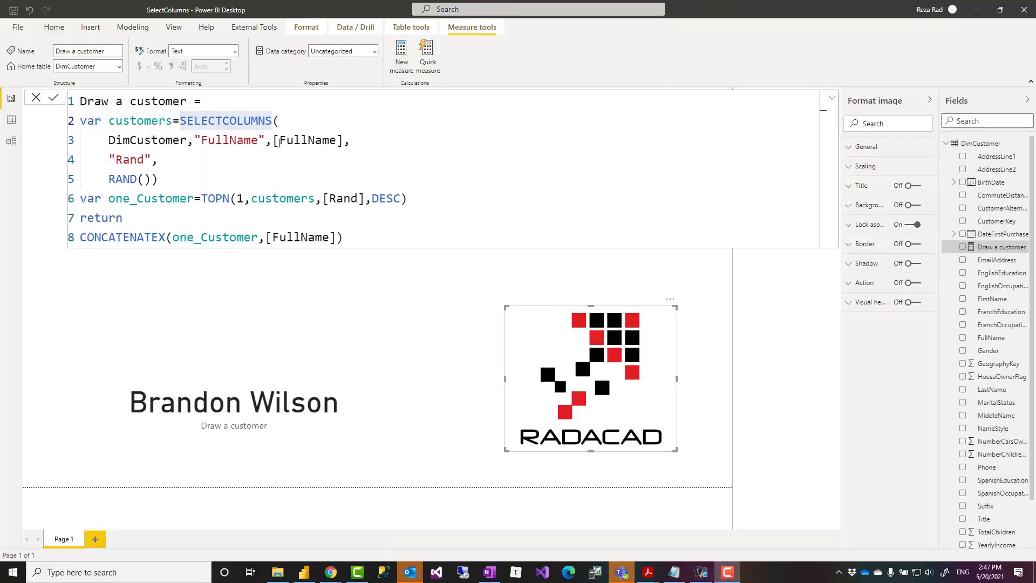
{"action": "double_click", "coordinate": [270, 121]}
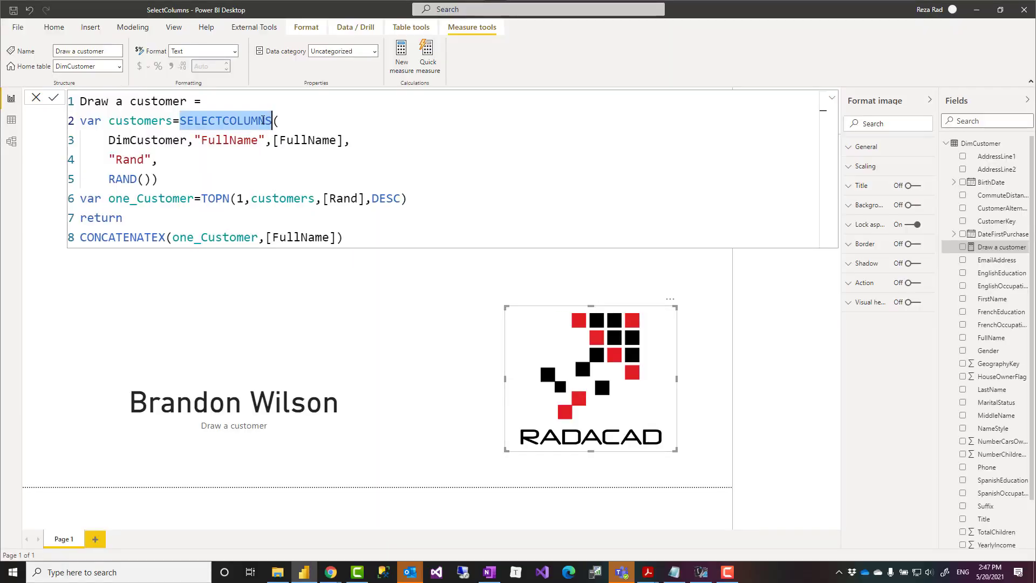
{"action": "left_click", "coordinate": [208, 123]}
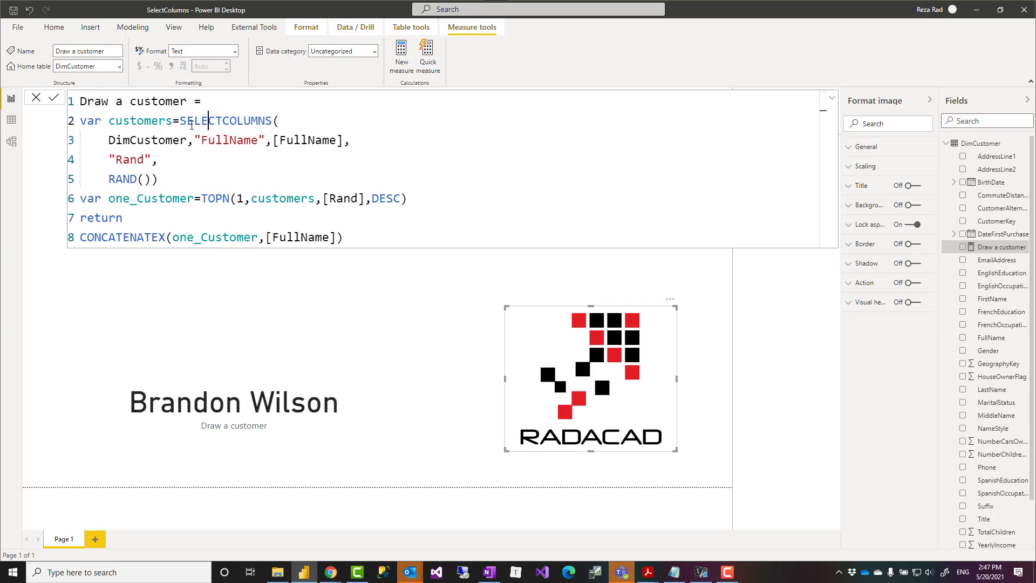
{"action": "left_click_drag", "start_coordinate": [180, 122], "coordinate": [276, 121]}
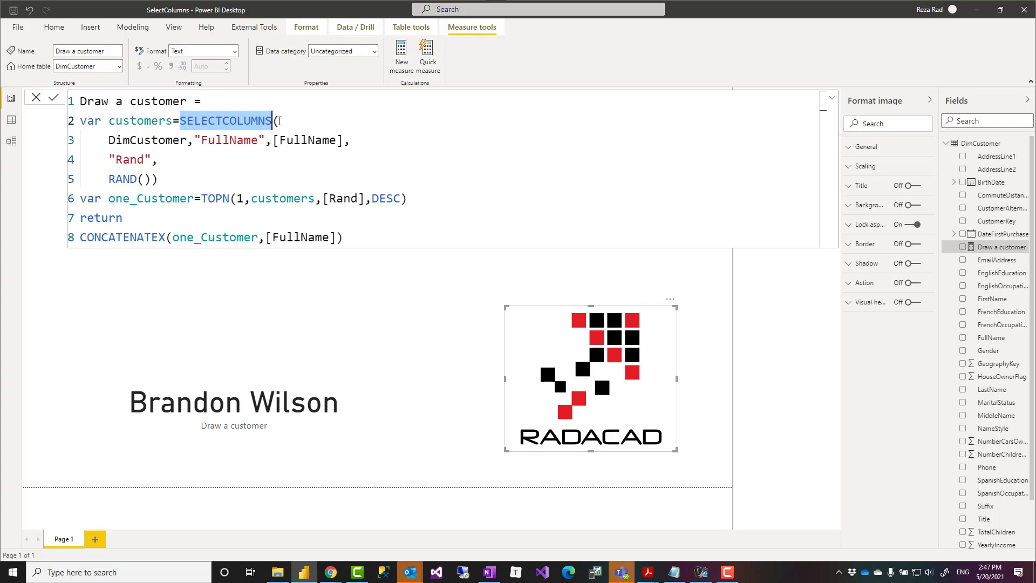
{"action": "left_click", "coordinate": [276, 121]}
{"action": "left_click", "coordinate": [216, 122]}
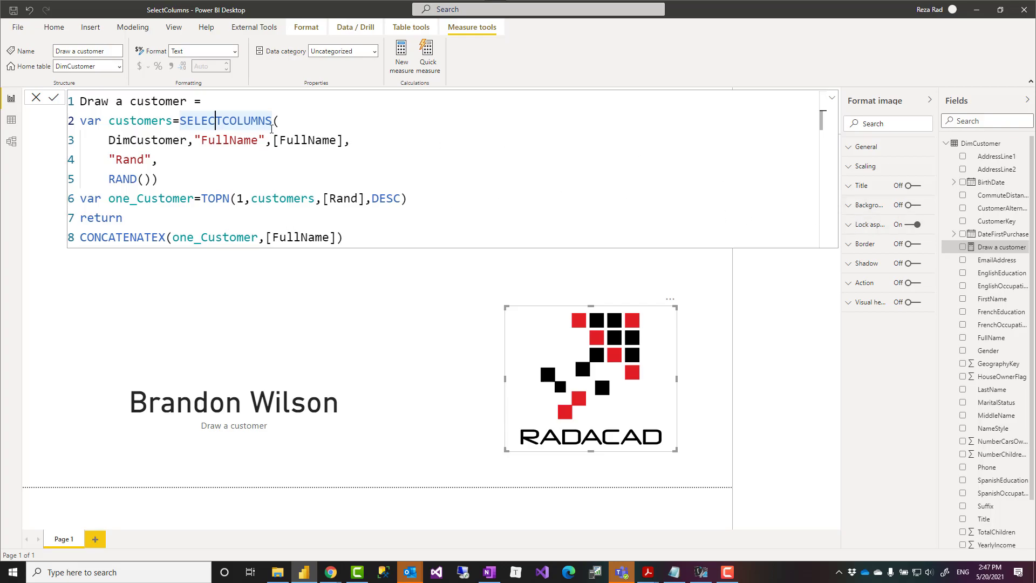
In Data view, walk through the subset table's SELECTCOLUMNS on DimCustomer and its Firstname column.
{"action": "left_click", "coordinate": [12, 123]}
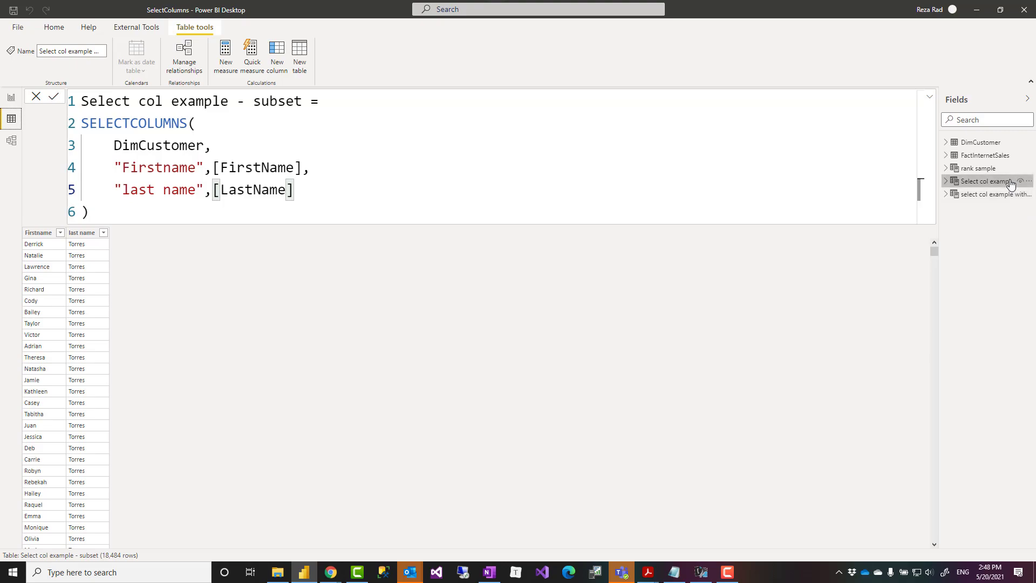
{"action": "scroll", "coordinate": [252, 137], "scroll_direction": "up", "scroll_amount": 3, "text": "ctrl"}
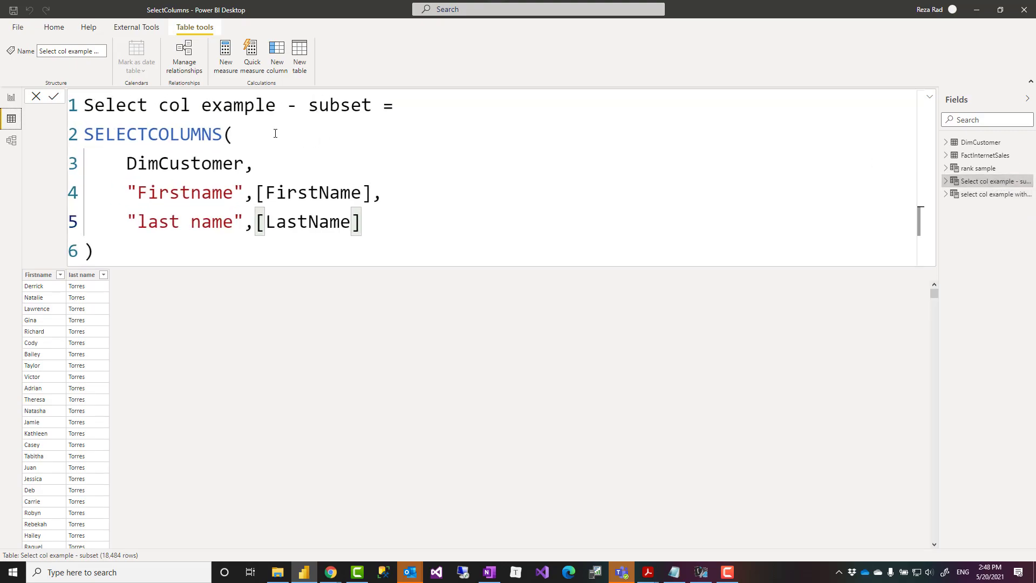
{"action": "left_click_drag", "start_coordinate": [84, 136], "coordinate": [128, 163]}
{"action": "left_click", "coordinate": [243, 140]}
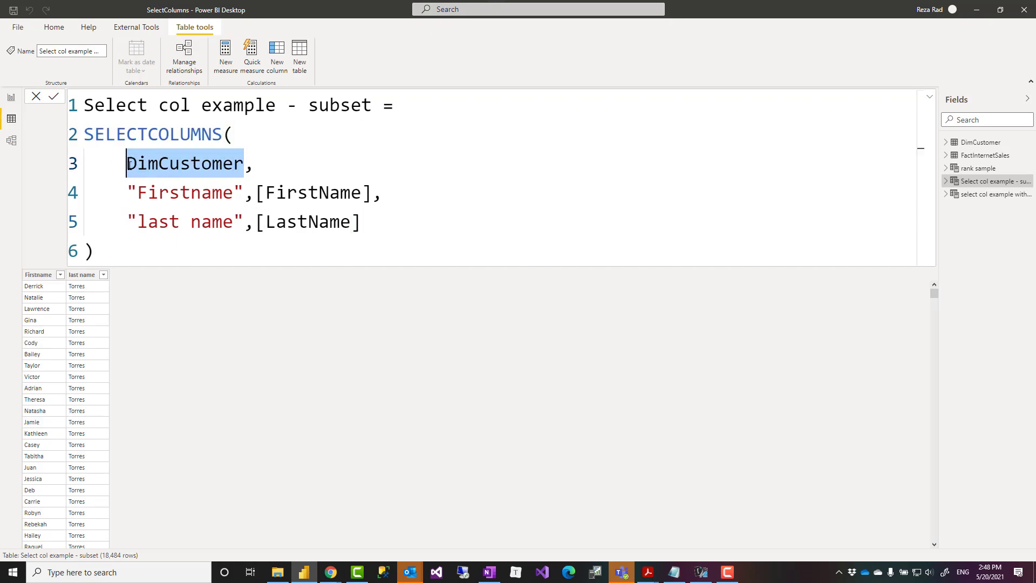
{"action": "left_click", "coordinate": [240, 139]}
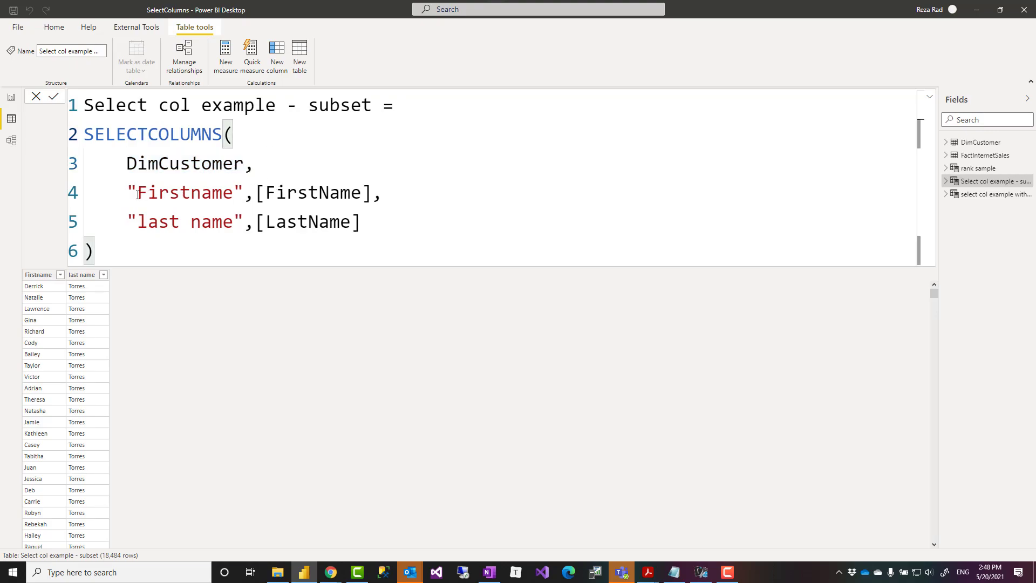
{"action": "left_click_drag", "start_coordinate": [137, 192], "coordinate": [370, 195]}
{"action": "left_click", "coordinate": [309, 193]}
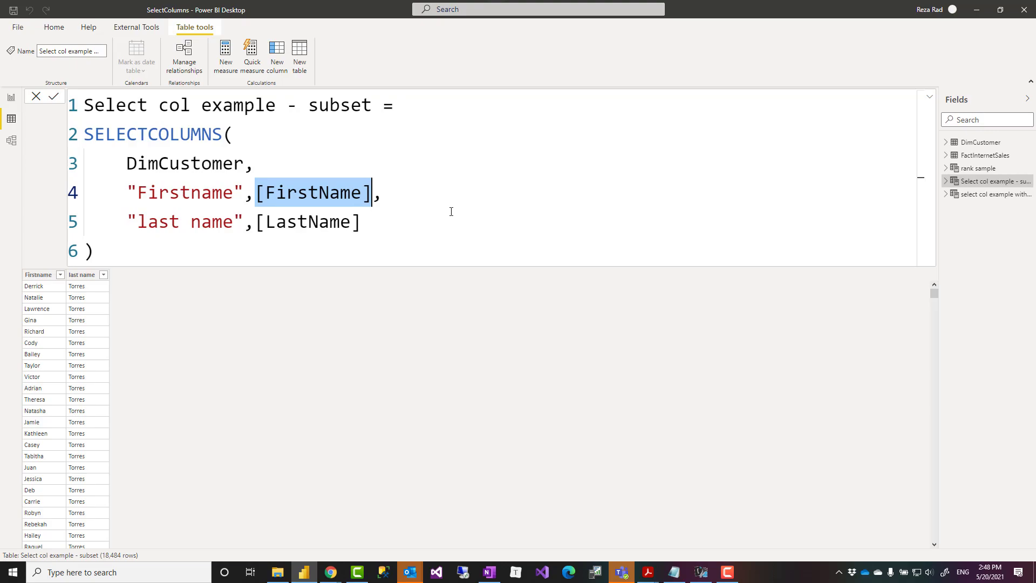
{"action": "left_click", "coordinate": [398, 225]}
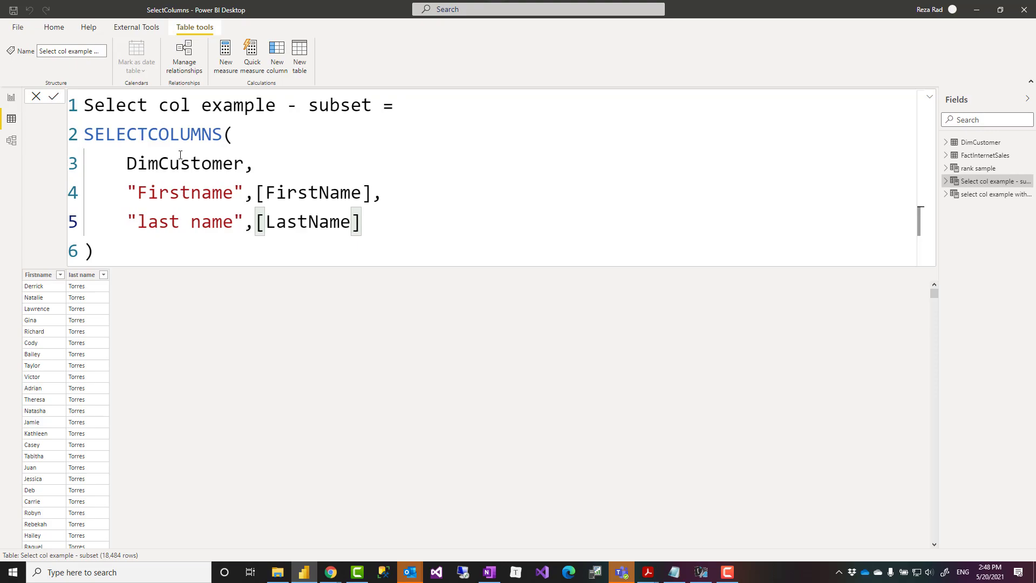
Review the DimCustomer argument, the FirstName and LastName references, and the 'last name' title.
{"action": "left_click_drag", "start_coordinate": [128, 165], "coordinate": [244, 165]}
{"action": "double_click", "coordinate": [313, 192]}
{"action": "double_click", "coordinate": [308, 221]}
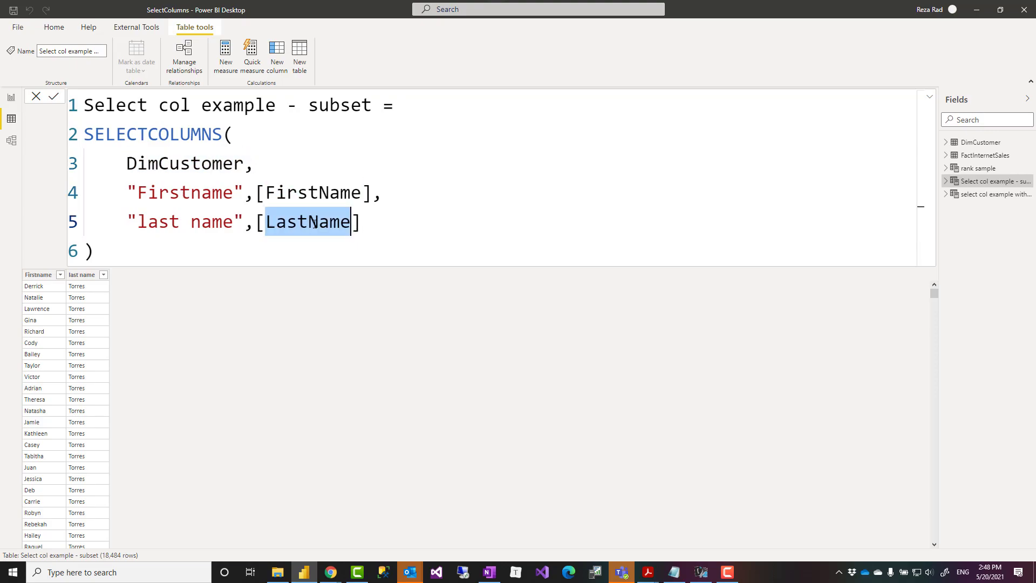
{"action": "left_click", "coordinate": [312, 193]}
{"action": "left_click_drag", "start_coordinate": [226, 133], "coordinate": [84, 134]}
{"action": "left_click", "coordinate": [120, 247]}
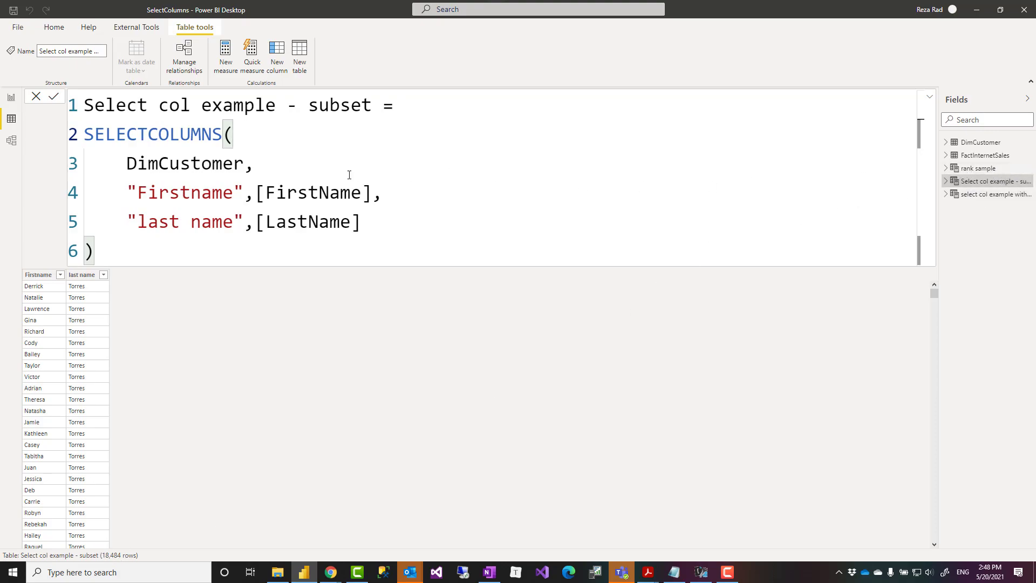
{"action": "left_click", "coordinate": [179, 222]}
{"action": "key", "text": "shift+Right"}
{"action": "left_click_drag", "start_coordinate": [234, 222], "coordinate": [140, 222]}
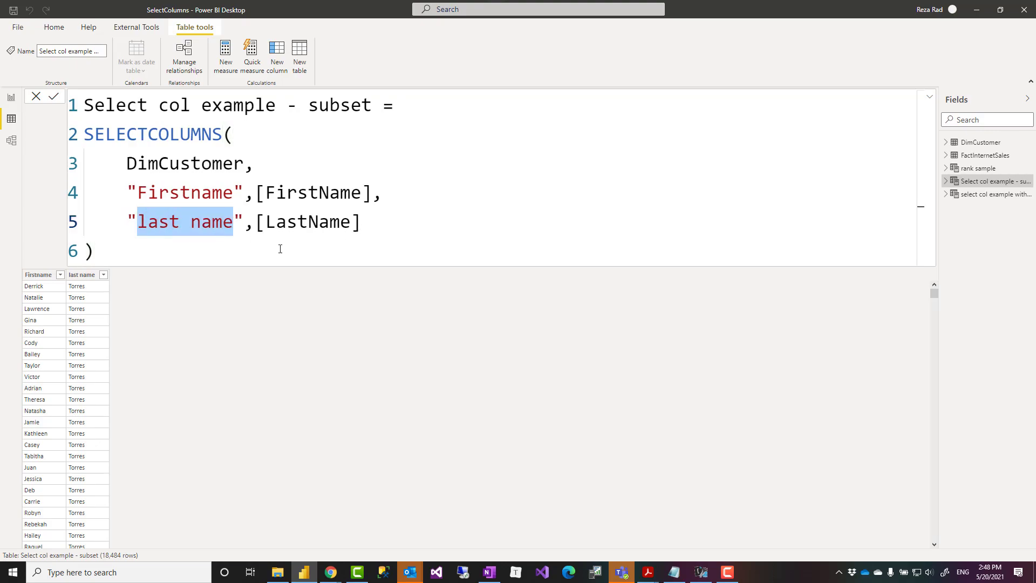
{"action": "left_click", "coordinate": [259, 253]}
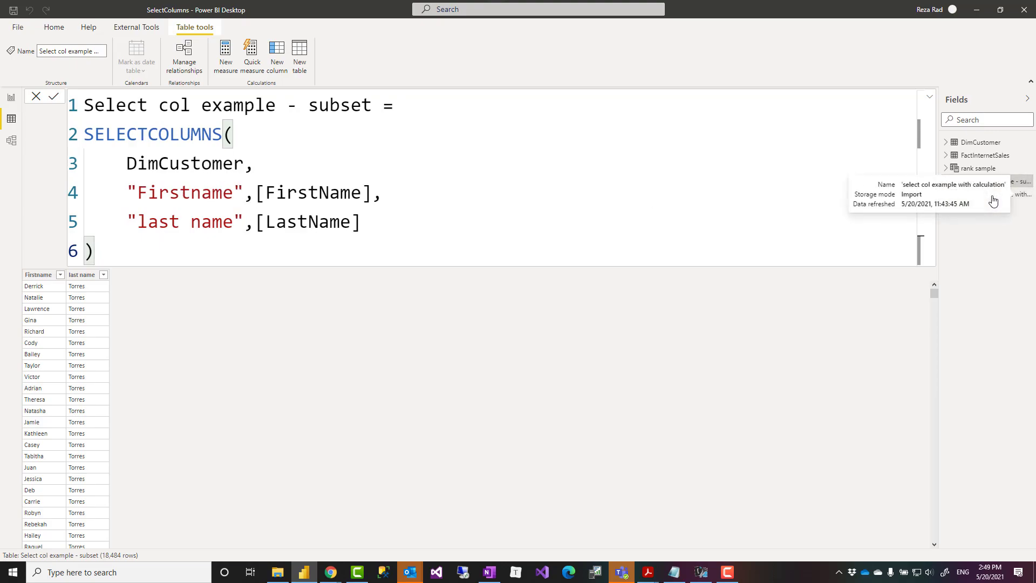
Open 'select col example with calculation' and review its Full Name and CALCULATE-based Revenue columns.
{"action": "left_click", "coordinate": [1013, 198]}
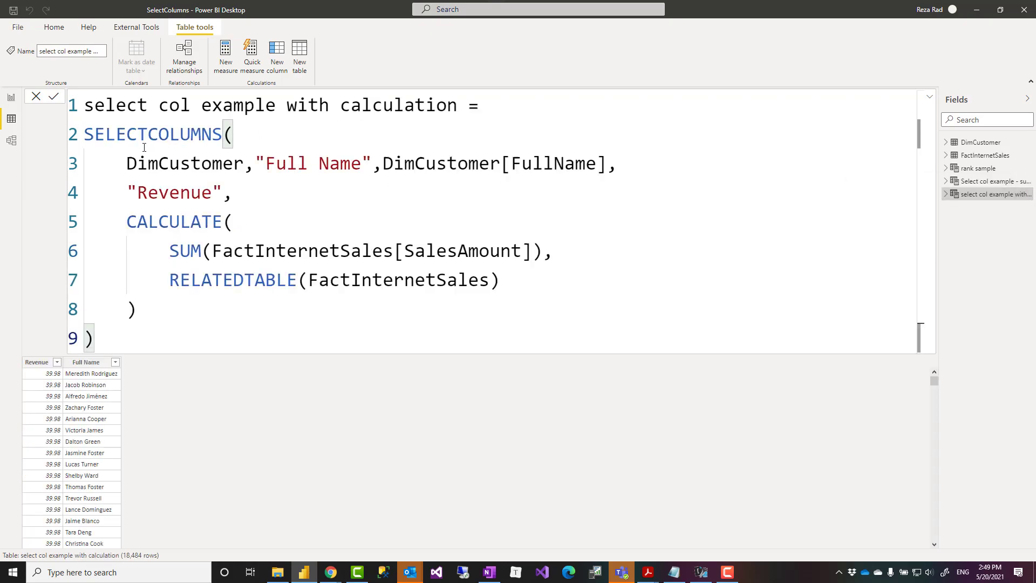
{"action": "left_click_drag", "start_coordinate": [128, 163], "coordinate": [243, 163]}
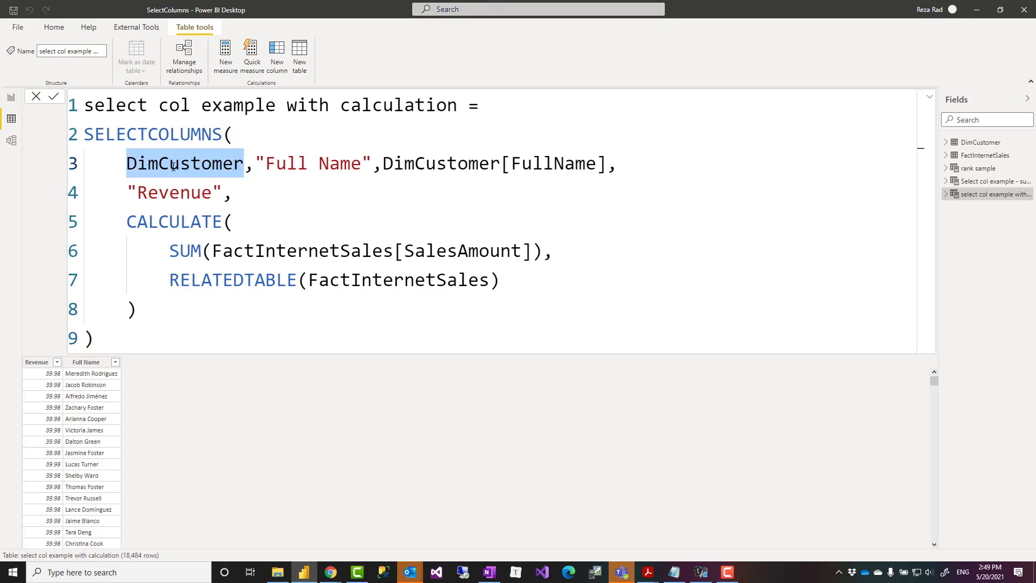
{"action": "left_click", "coordinate": [313, 166]}
{"action": "left_click_drag", "start_coordinate": [265, 163], "coordinate": [362, 163]}
{"action": "left_click_drag", "start_coordinate": [607, 163], "coordinate": [382, 163]}
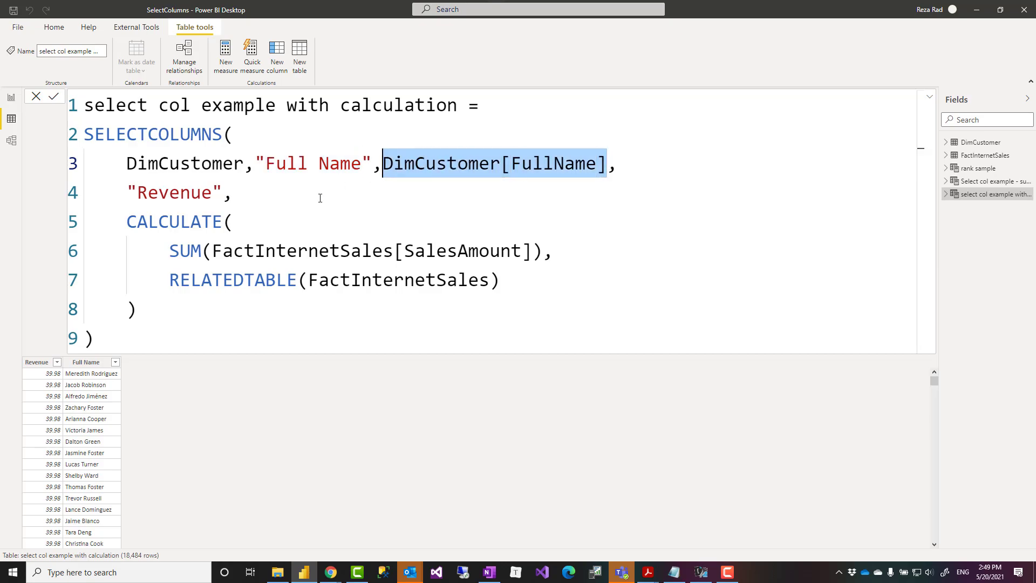
{"action": "double_click", "coordinate": [163, 196]}
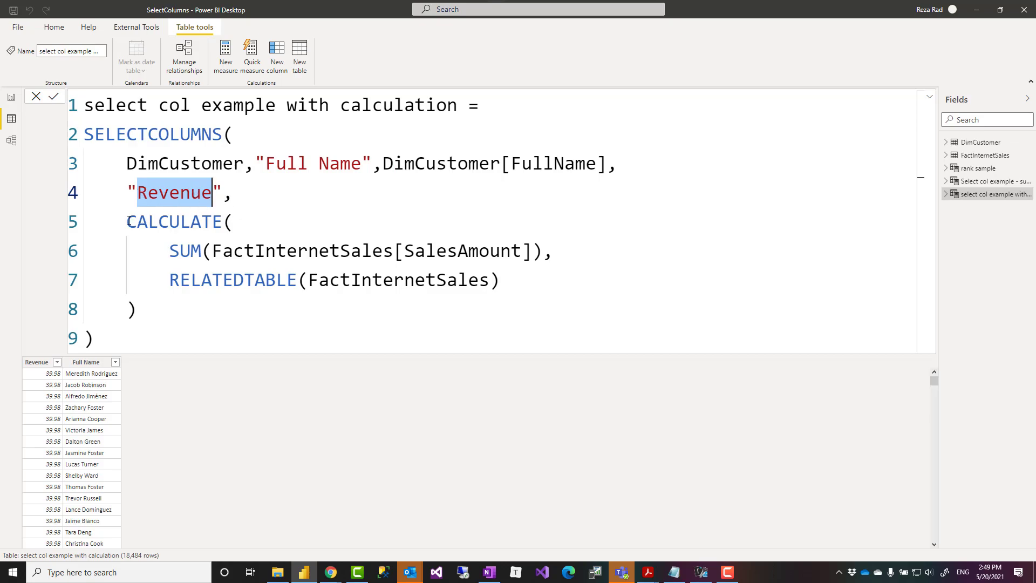
{"action": "left_click_drag", "start_coordinate": [129, 221], "coordinate": [138, 311]}
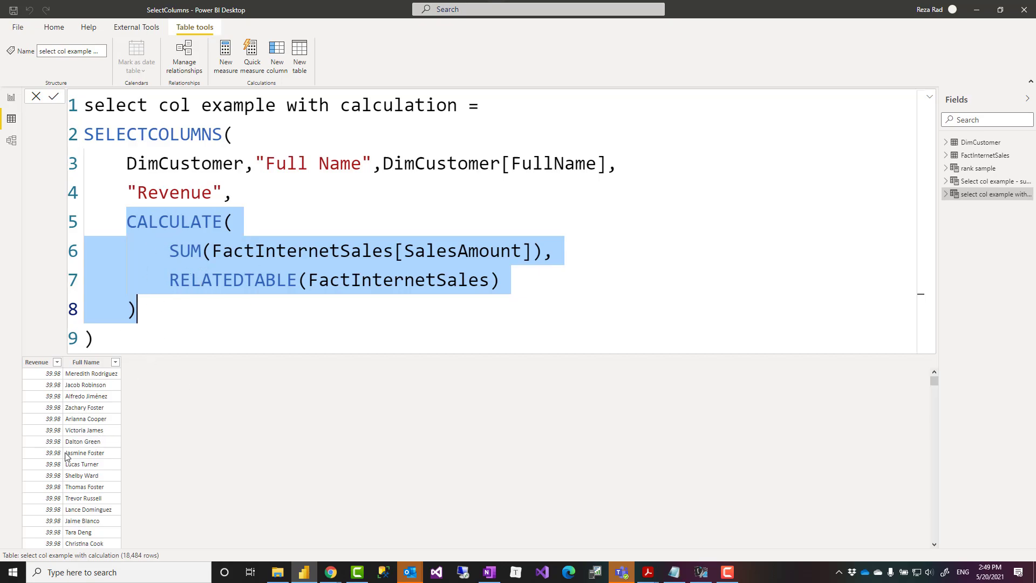
Revisit the Full Name and Revenue titles, the CALCULATE expression, and the DimCustomer argument.
{"action": "scroll", "coordinate": [79, 510], "scroll_direction": "down", "scroll_amount": 6}
{"action": "scroll", "coordinate": [77, 511], "scroll_direction": "up", "scroll_amount": 6}
{"action": "left_click_drag", "start_coordinate": [261, 171], "coordinate": [361, 172]}
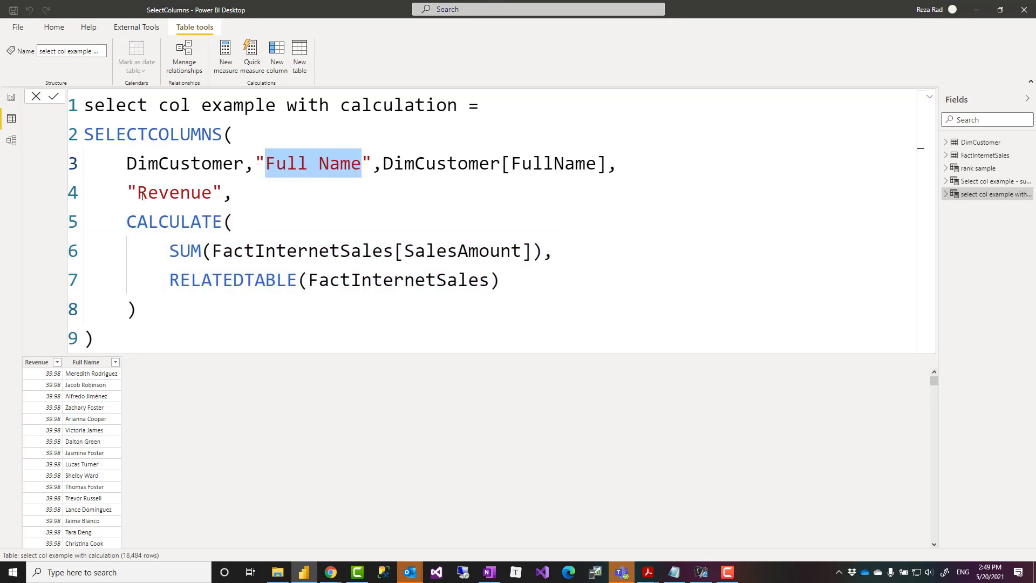
{"action": "left_click_drag", "start_coordinate": [142, 195], "coordinate": [213, 194]}
{"action": "left_click", "coordinate": [248, 199]}
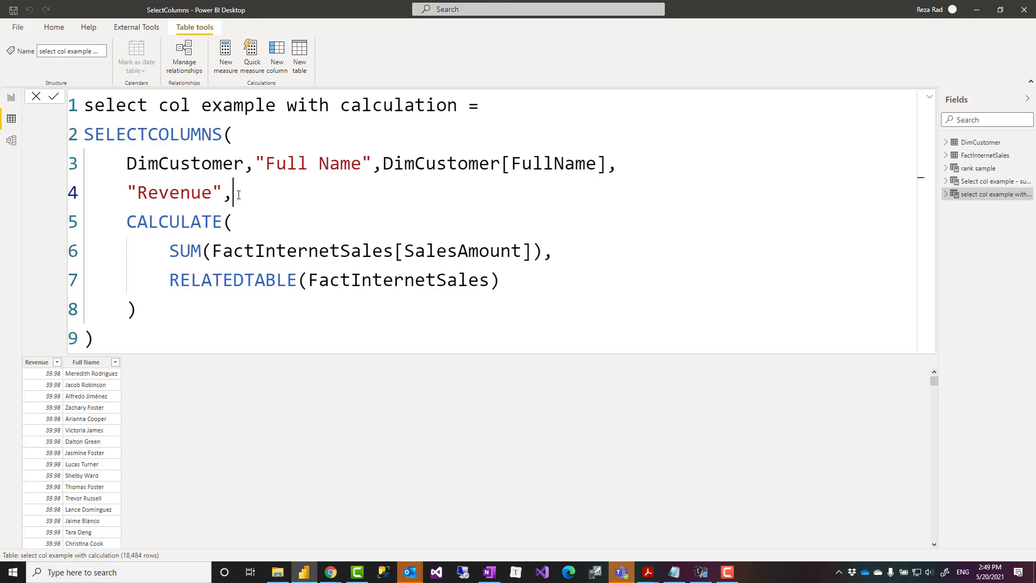
{"action": "left_click_drag", "start_coordinate": [139, 193], "coordinate": [215, 210]}
{"action": "left_click_drag", "start_coordinate": [127, 222], "coordinate": [162, 317]}
{"action": "left_click", "coordinate": [182, 316]}
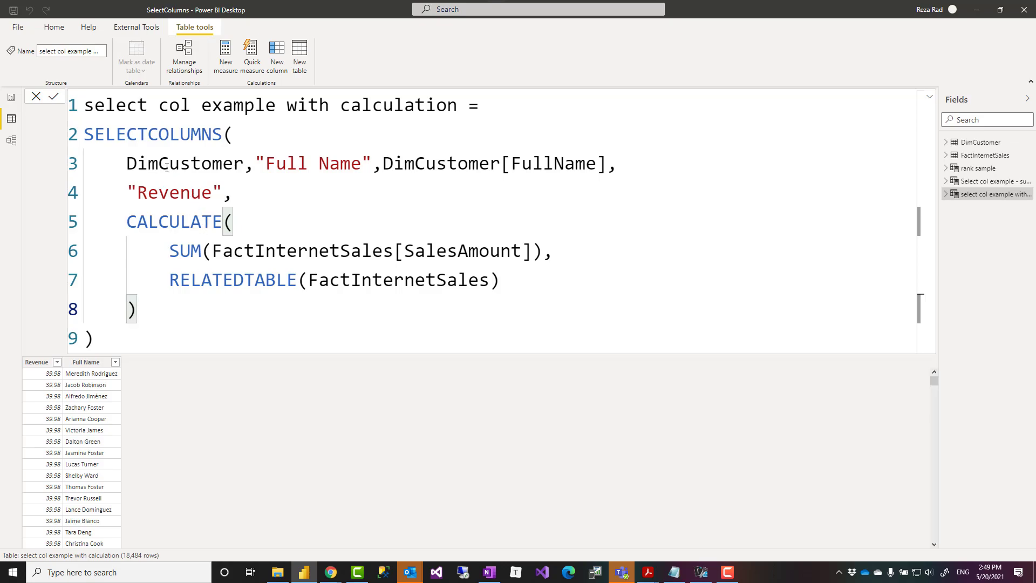
{"action": "left_click_drag", "start_coordinate": [127, 163], "coordinate": [245, 164]}
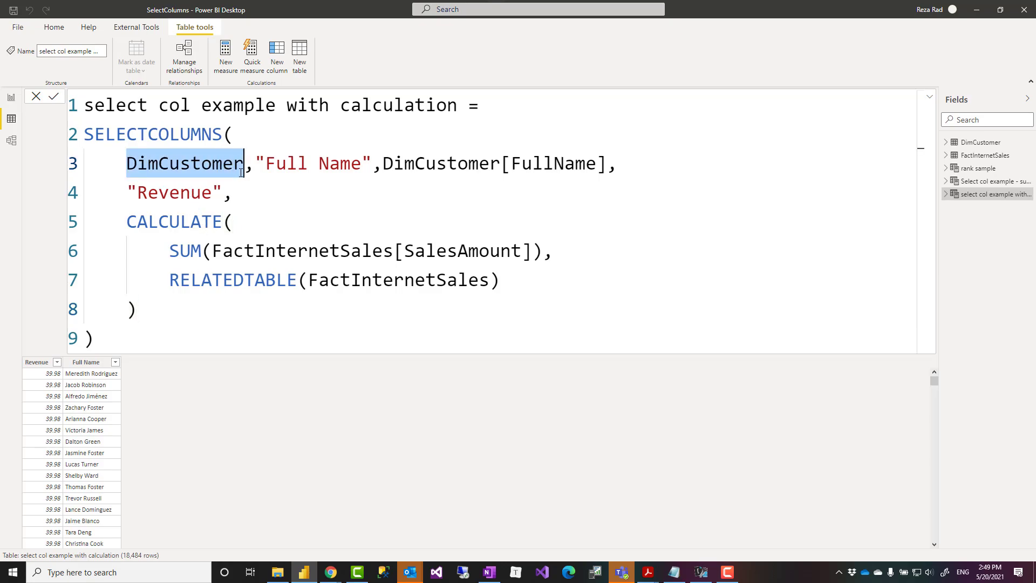
Browse the DimCustomer columns, then return to the 18,484-row 'select col example with calculation' table.
{"action": "left_click", "coordinate": [978, 142]}
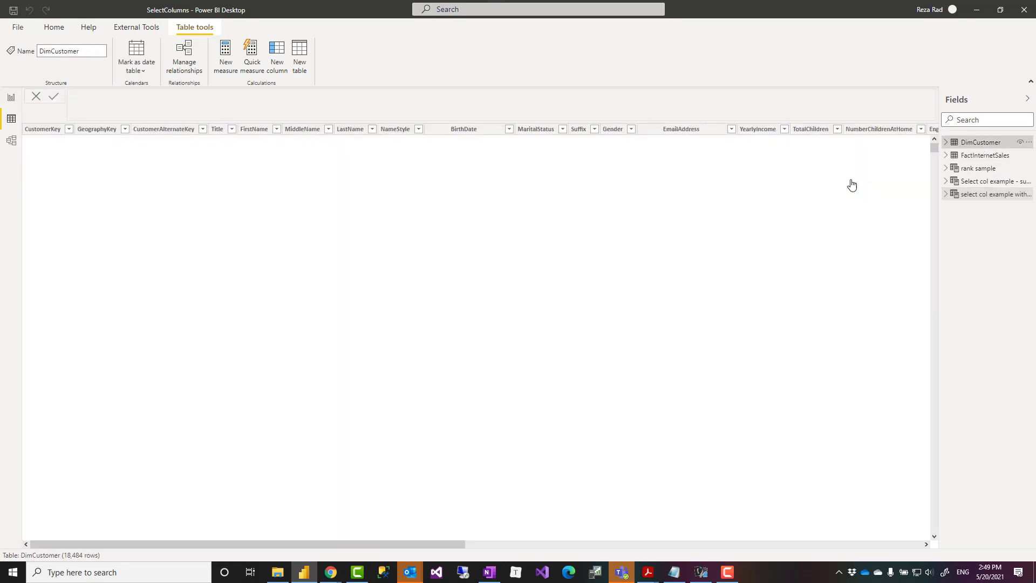
{"action": "left_click_drag", "start_coordinate": [171, 546], "coordinate": [338, 534]}
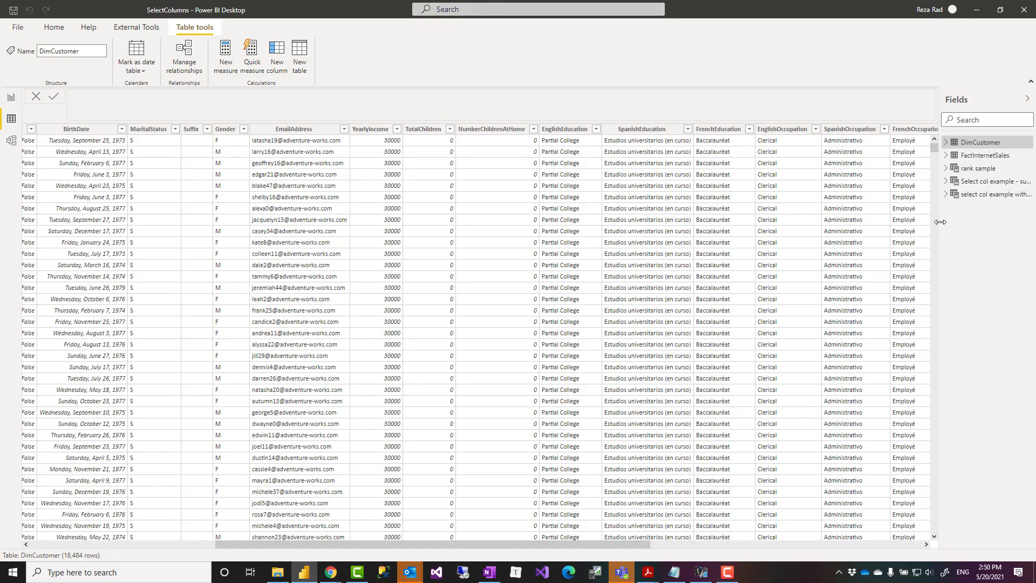
{"action": "left_click", "coordinate": [972, 196]}
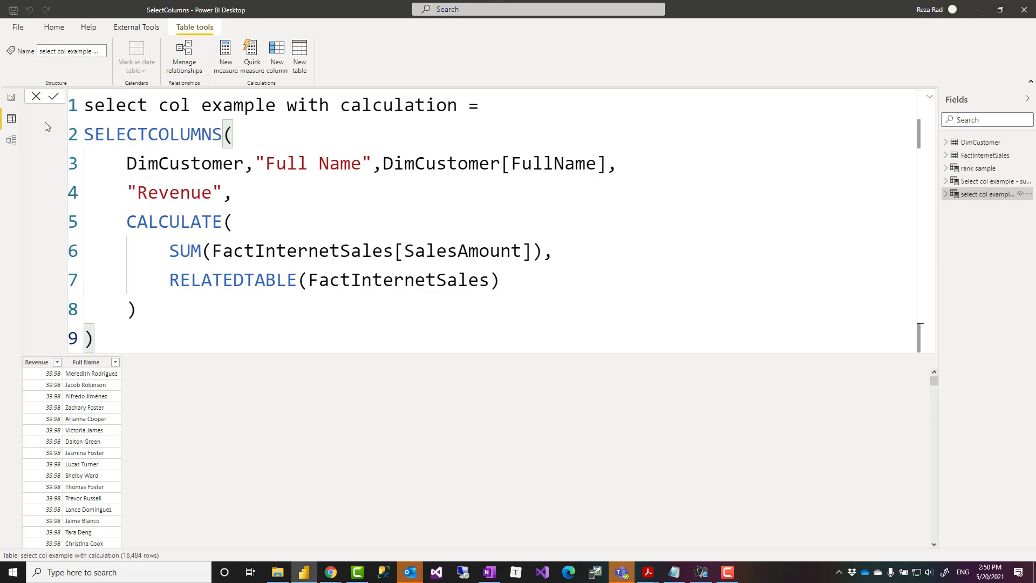
Show the Draw a customer measure on the report page and trace its SELECTCOLUMNS and CONCATENATEX brackets.
{"action": "left_click", "coordinate": [11, 99]}
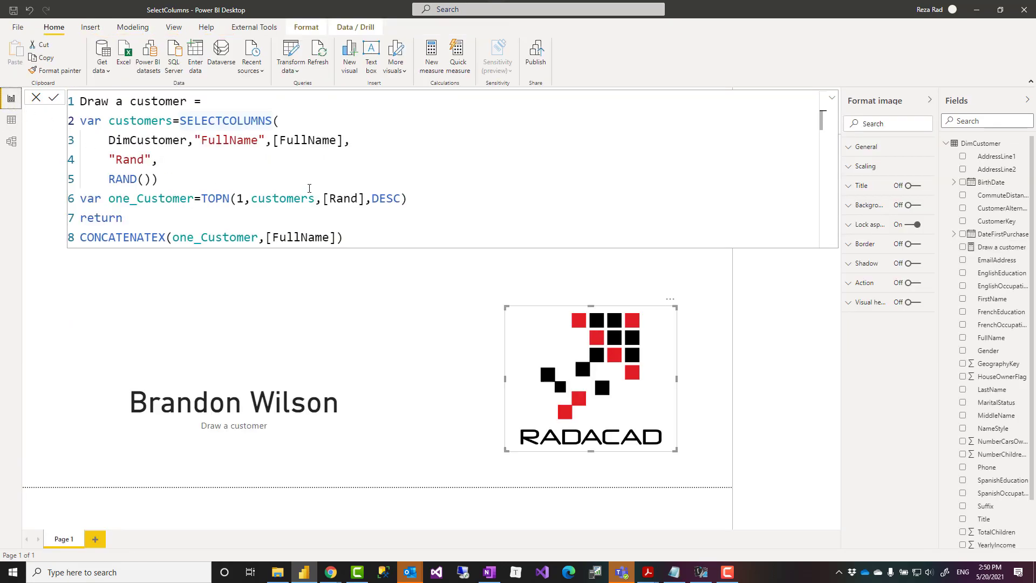
{"action": "scroll", "coordinate": [294, 175], "scroll_direction": "up", "scroll_amount": 5}
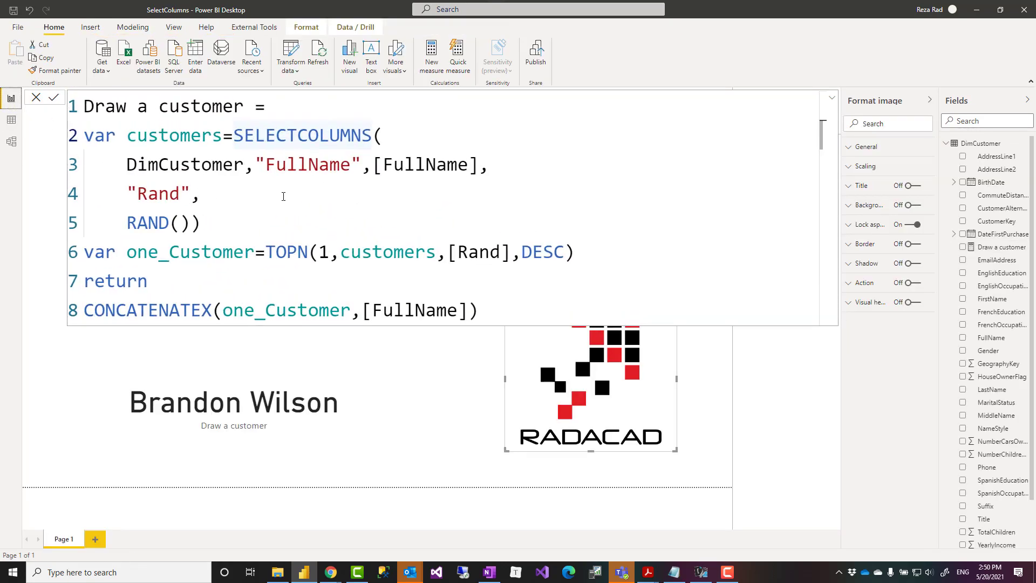
{"action": "left_click", "coordinate": [220, 225]}
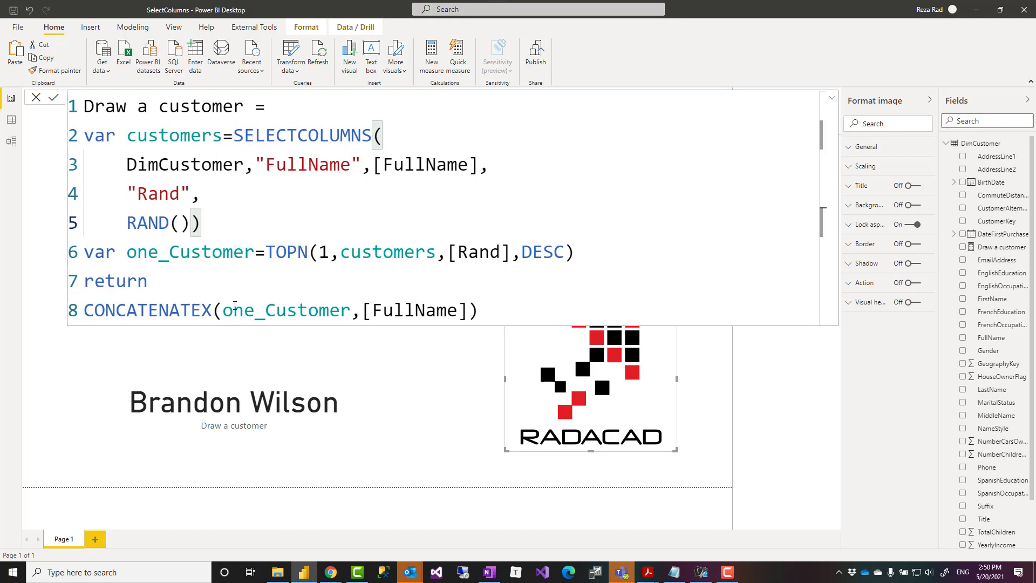
{"action": "left_click", "coordinate": [494, 308]}
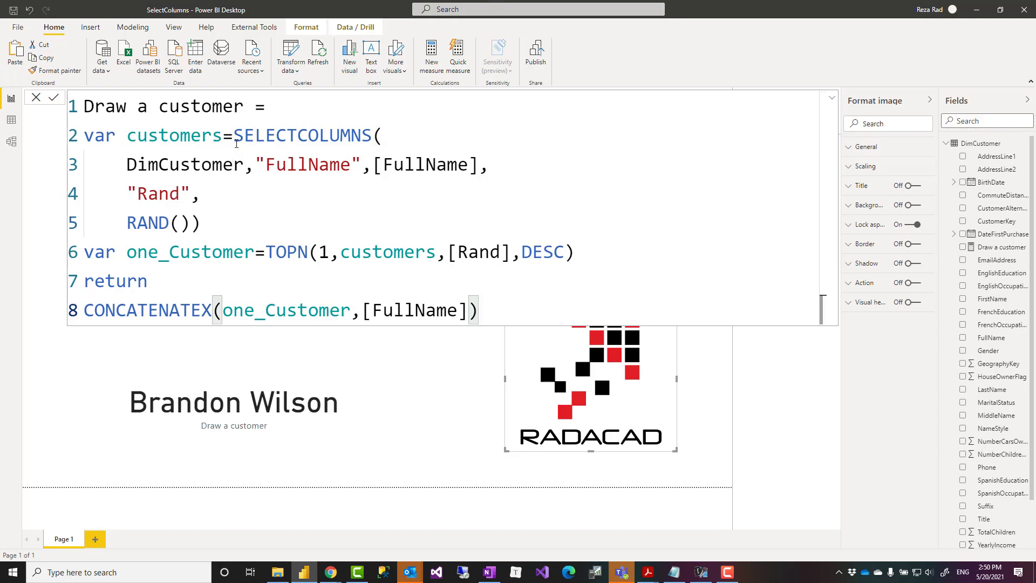
{"action": "left_click_drag", "start_coordinate": [234, 136], "coordinate": [210, 217]}
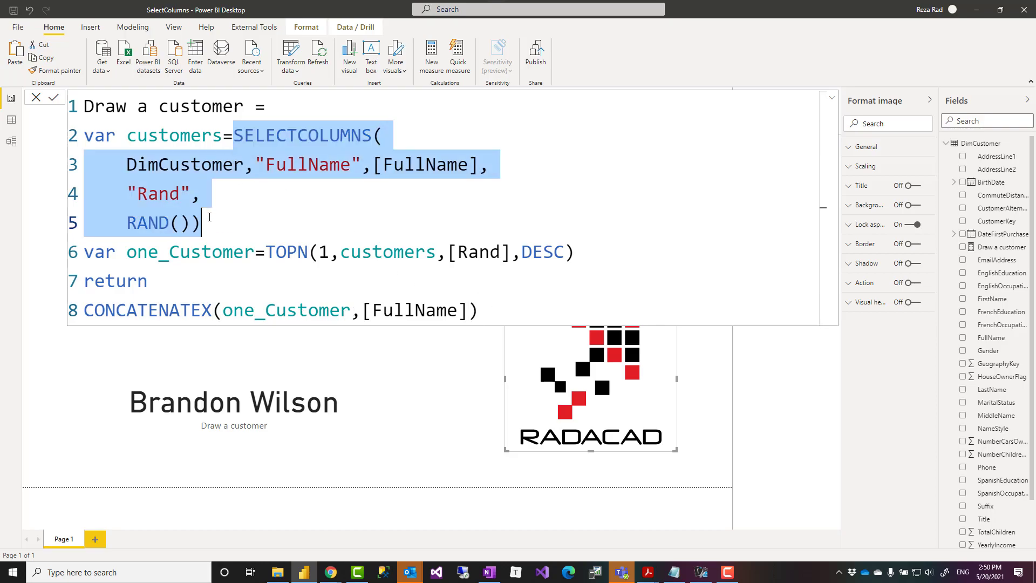
{"action": "left_click", "coordinate": [238, 214]}
Walk through the DimCustomer, FullName and Rand columns, the TOPN pick, and the CONCATENATEX return.
{"action": "double_click", "coordinate": [183, 165]}
{"action": "left_click", "coordinate": [298, 165]}
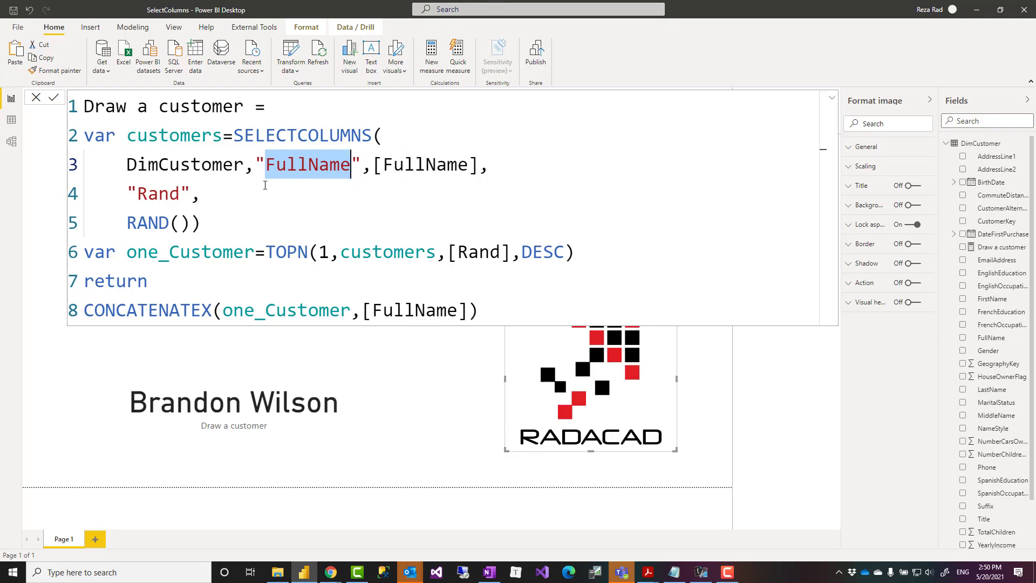
{"action": "double_click", "coordinate": [161, 193]}
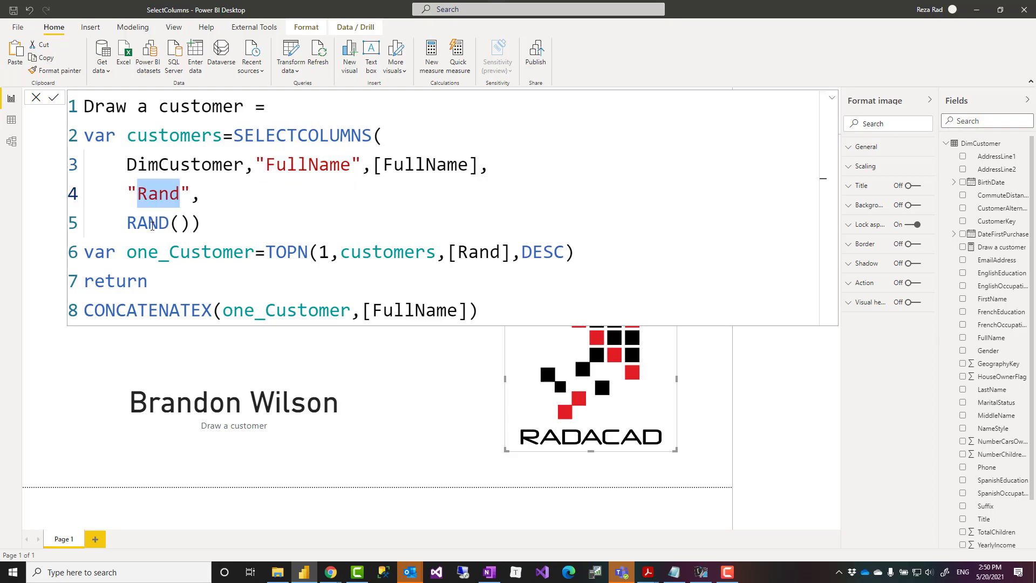
{"action": "left_click", "coordinate": [224, 236]}
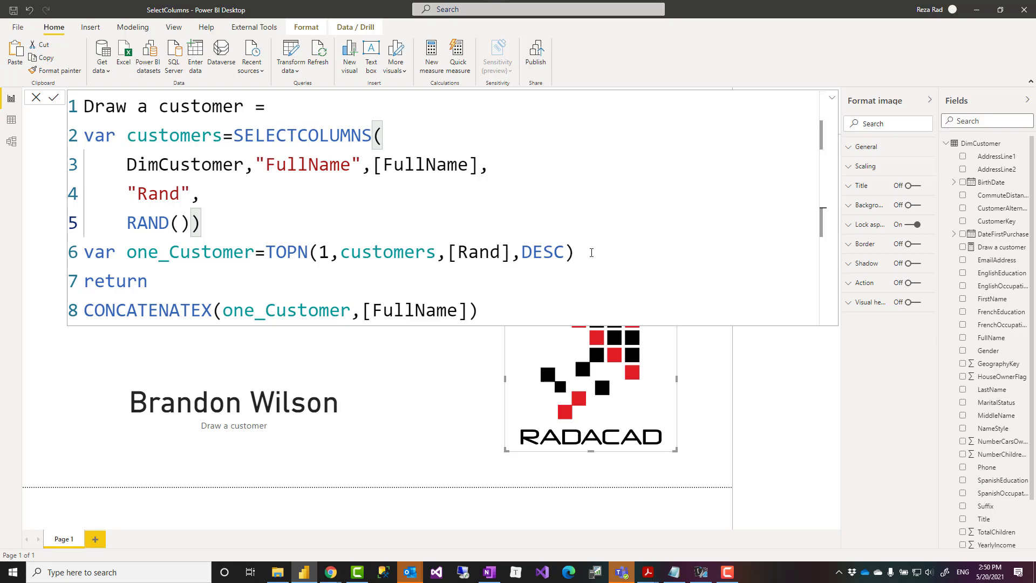
{"action": "left_click_drag", "start_coordinate": [591, 252], "coordinate": [84, 253]}
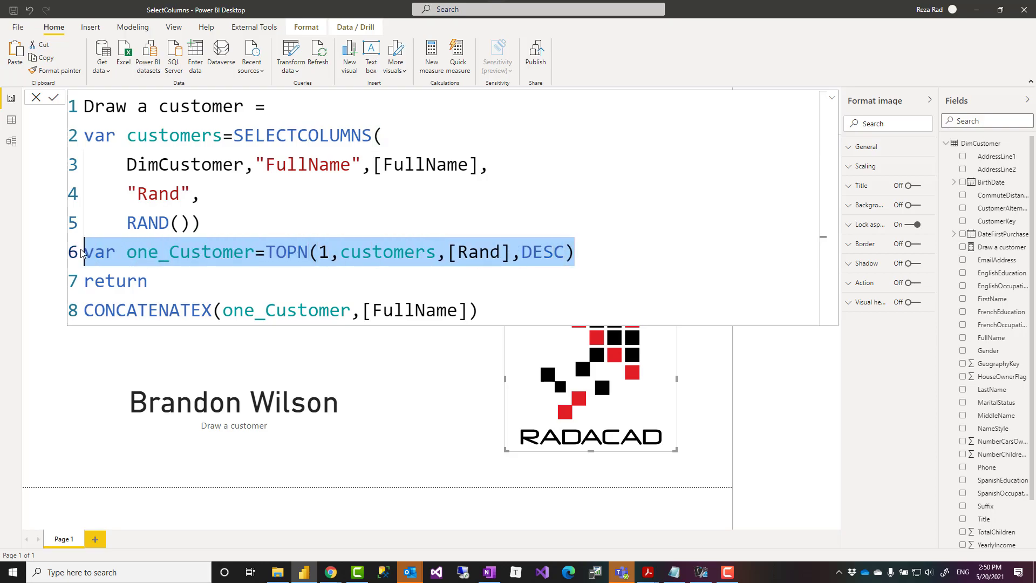
{"action": "left_click", "coordinate": [228, 268]}
{"action": "left_click_drag", "start_coordinate": [497, 313], "coordinate": [86, 316]}
{"action": "left_click", "coordinate": [184, 281]}
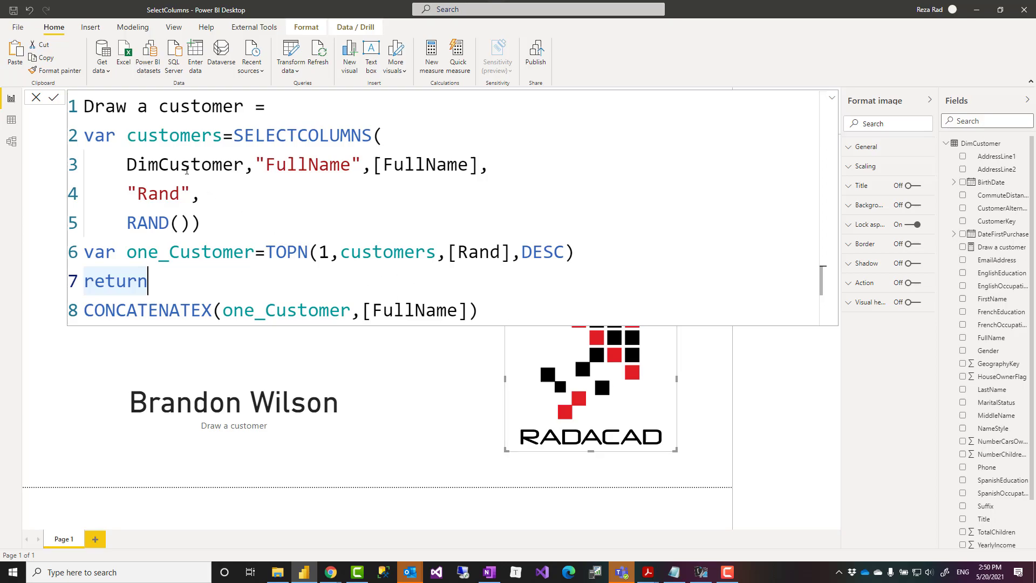
{"action": "left_click_drag", "start_coordinate": [233, 135], "coordinate": [218, 226]}
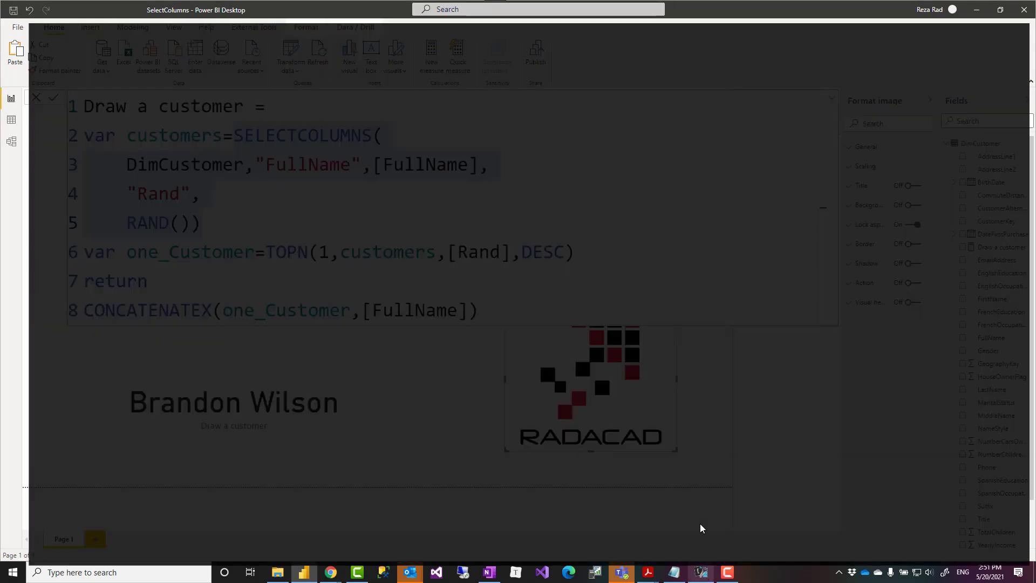
Switch to DAX Studio and try connecting to the local Power BI model.
{"action": "left_click", "coordinate": [701, 527]}
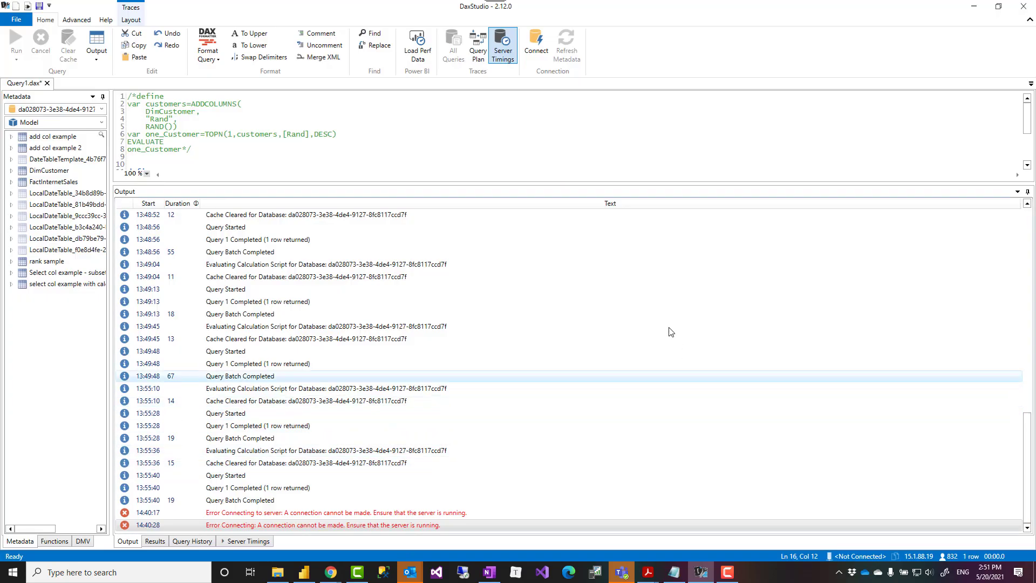
{"action": "left_click", "coordinate": [513, 136]}
{"action": "left_click", "coordinate": [536, 44]}
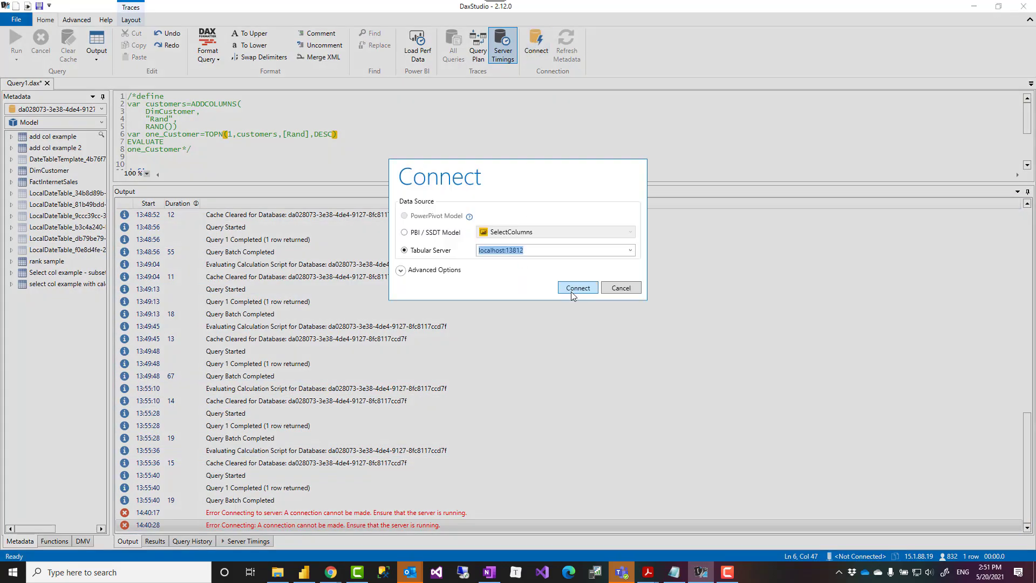
{"action": "left_click", "coordinate": [571, 291]}
Uncomment the ADDCOLUMNS query and comment out the SELECTCOLUMNS query with /*.
{"action": "left_click", "coordinate": [344, 159]}
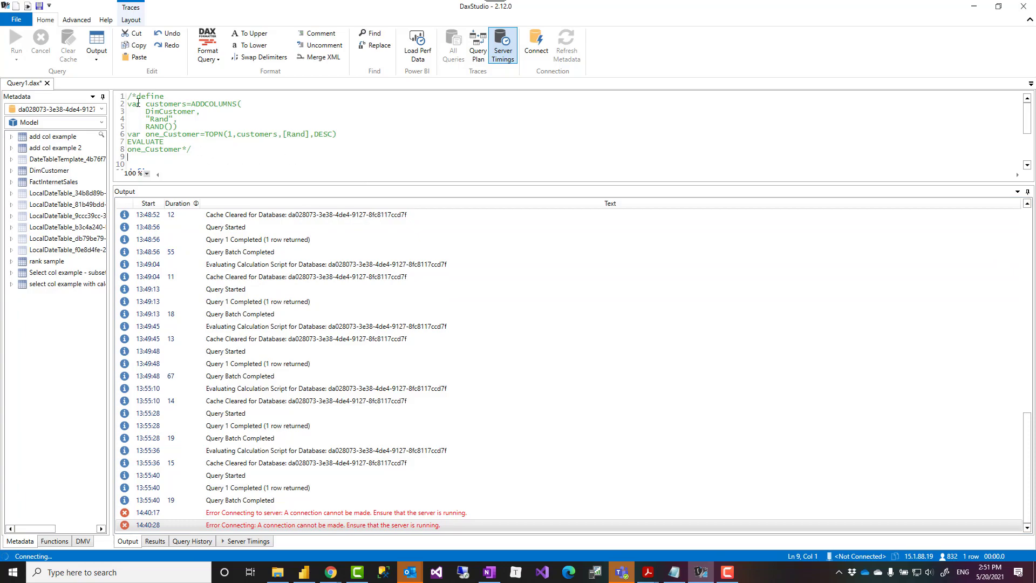
{"action": "key", "text": "BackSpace"}
{"action": "key", "text": "BackSpace"}
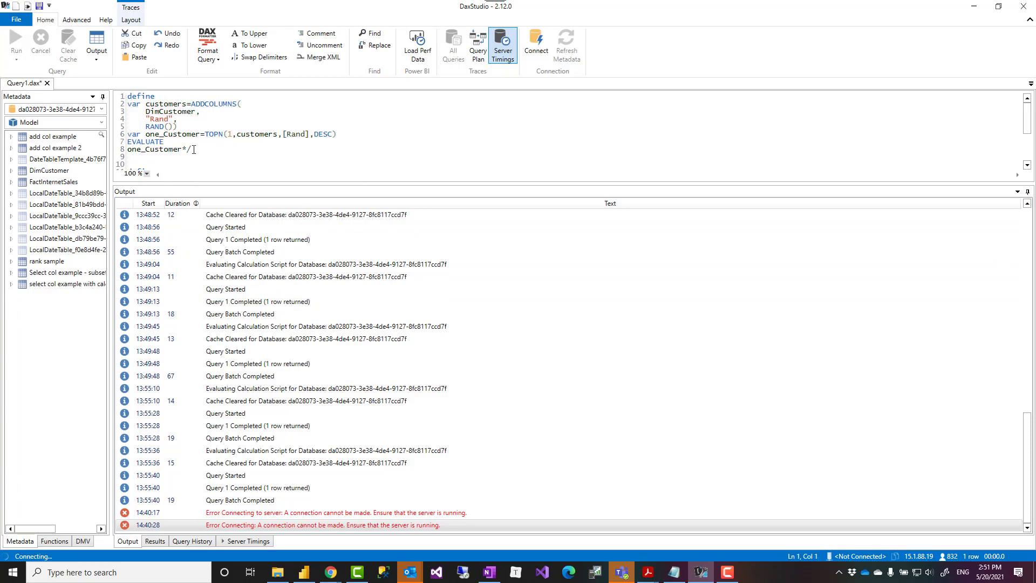
{"action": "left_click", "coordinate": [194, 149]}
{"action": "key", "text": "BackSpace"}
{"action": "left_click", "coordinate": [147, 168]}
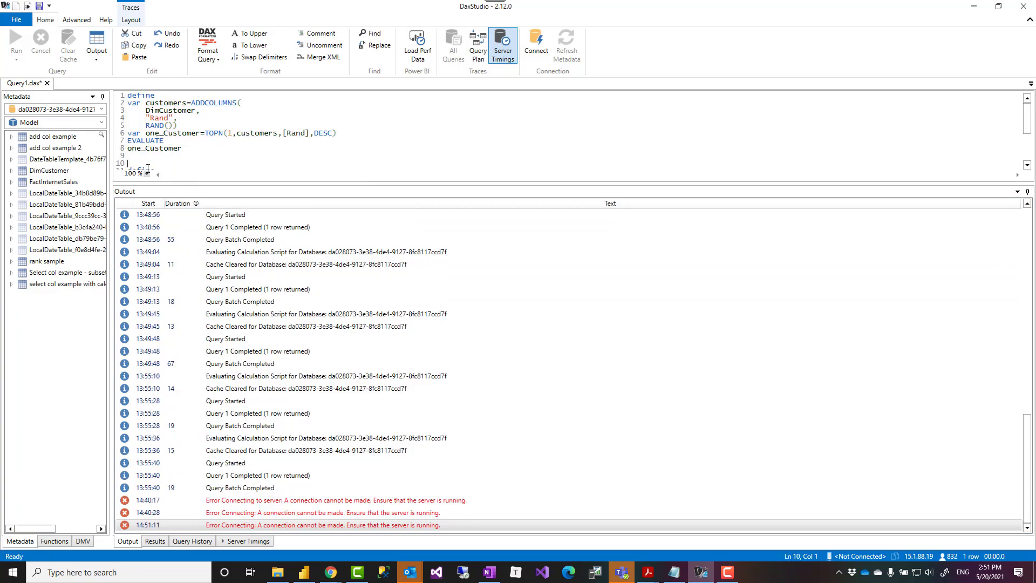
{"action": "scroll", "coordinate": [144, 160], "scroll_direction": "down", "scroll_amount": 3}
{"action": "type", "text": "/*"}
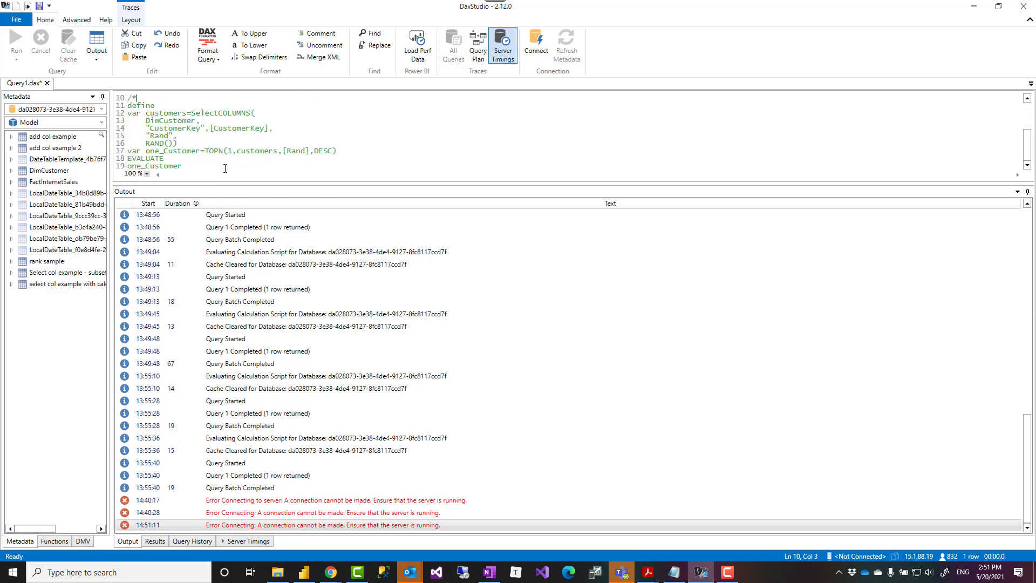
{"action": "left_click", "coordinate": [207, 167]}
{"action": "scroll", "coordinate": [205, 162], "scroll_direction": "up", "scroll_amount": 3}
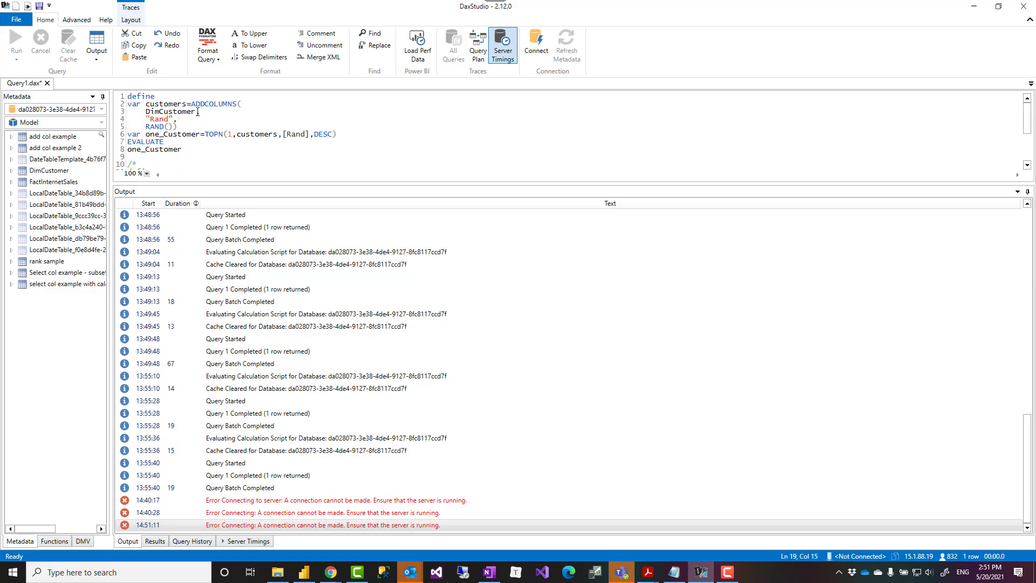
{"action": "left_click_drag", "start_coordinate": [148, 114], "coordinate": [192, 113]}
{"action": "left_click", "coordinate": [203, 152]}
{"action": "left_click", "coordinate": [233, 157]}
Retry the connection, close DAX Studio without saving, and relaunch it via External Tools.
{"action": "left_click", "coordinate": [536, 44]}
{"action": "left_click", "coordinate": [578, 288]}
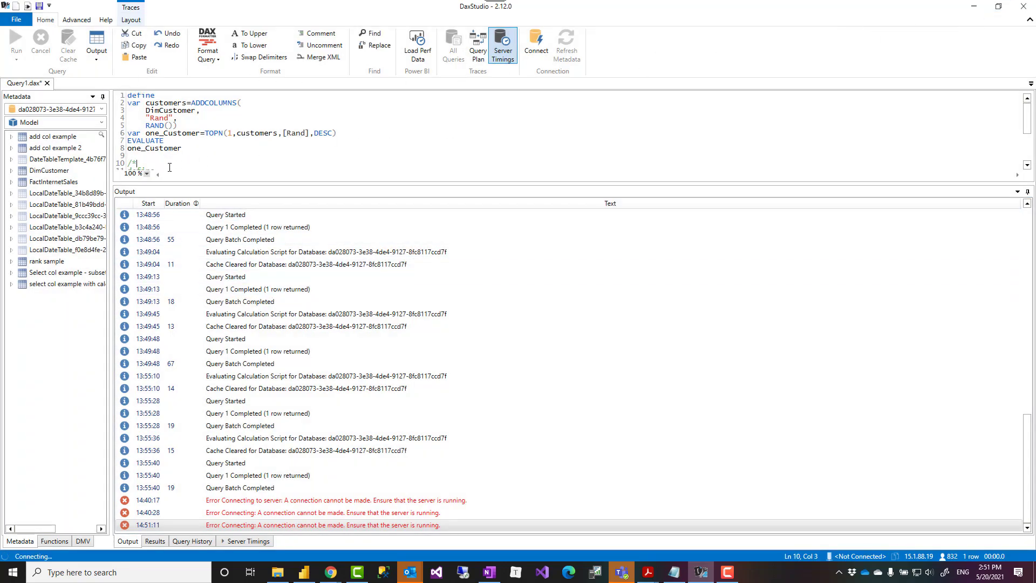
{"action": "key", "text": "ctrl+a"}
{"action": "left_click", "coordinate": [1023, 6]}
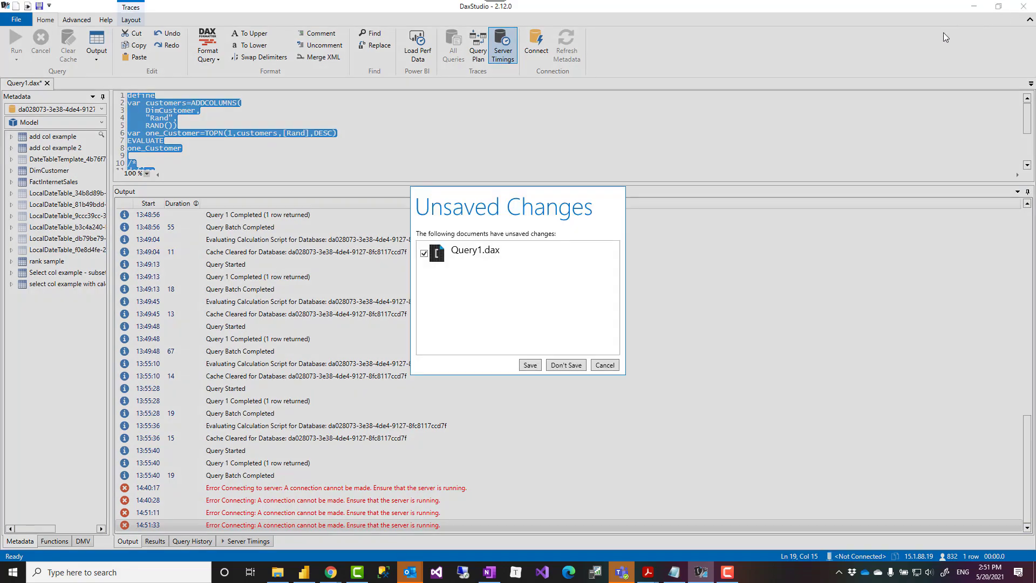
{"action": "left_click", "coordinate": [565, 365]}
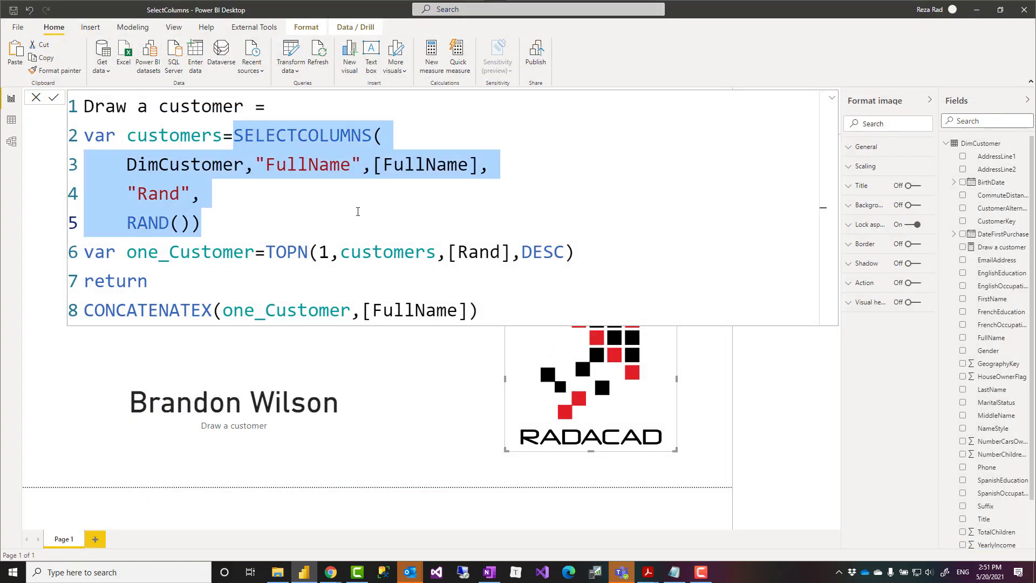
{"action": "left_click", "coordinate": [267, 30]}
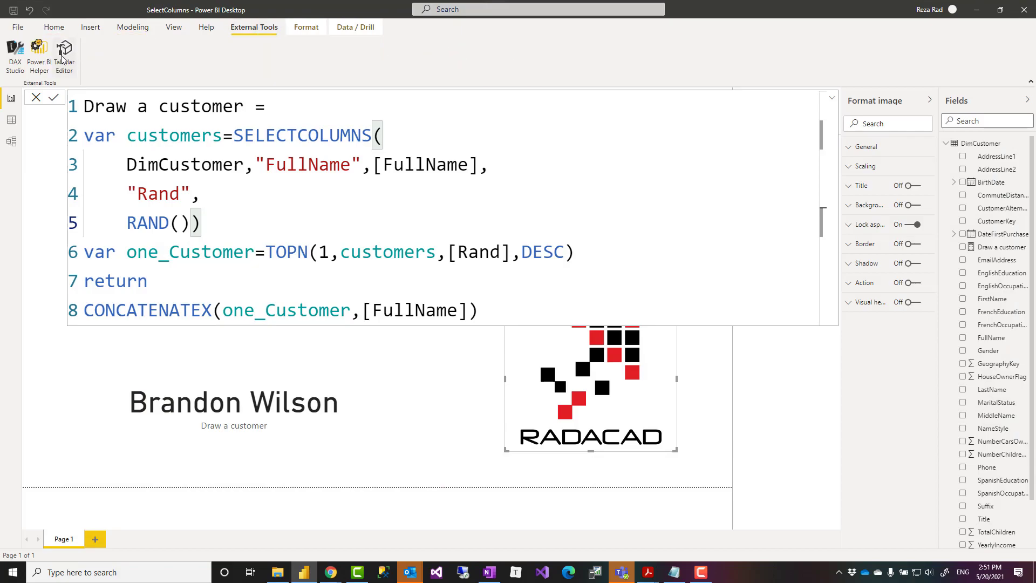
{"action": "left_click", "coordinate": [16, 53]}
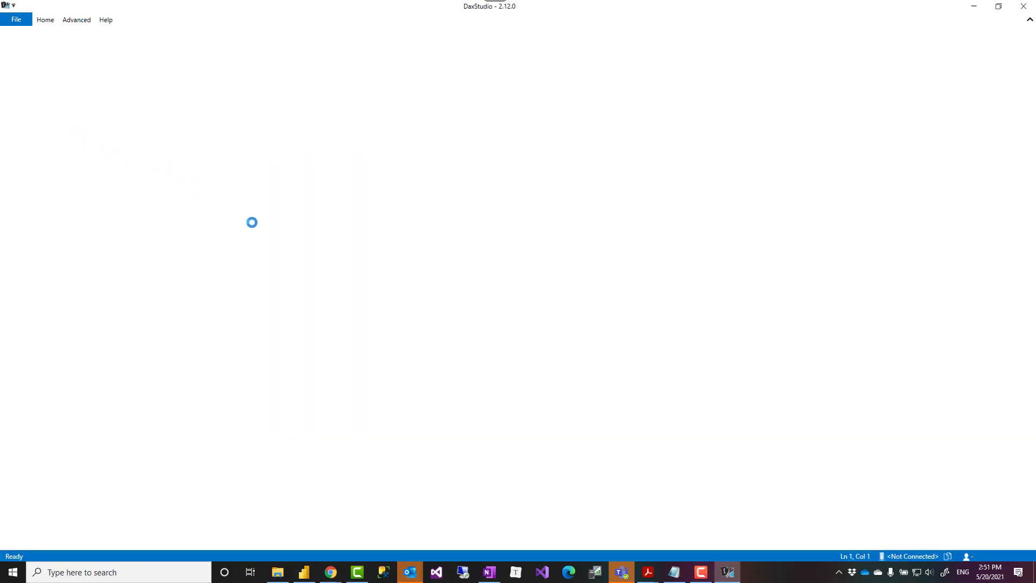
Paste the ADDCOLUMNS random-customer query and run it.
{"action": "type", "text": "define var customers=ADDCOLUMNS(     DimCustomer,     \"Rand\",     RAND()) var one_Customer=TOPN(1,customers,[Rand],DESC) EVALUATE one_Customer  /* define var customers=SelectCOLUMNS(     DimCustomer,     \"CustomerKey\",[CustomerKey],     \"Rand\",     RAND()) var one_Customer=TOPN(1,customers,[Rand],DESC) EVALUATE one_Customer*/"}
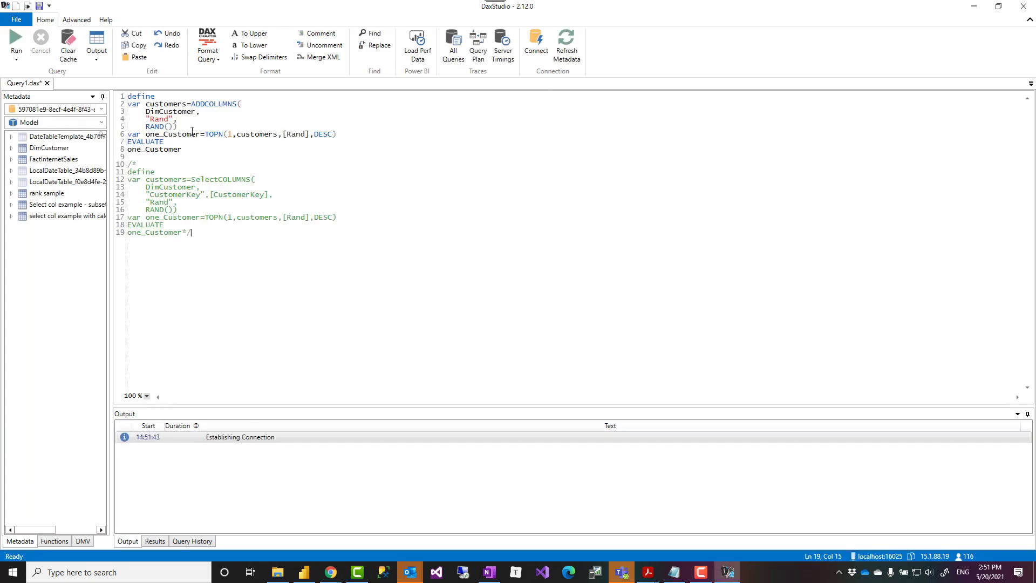
{"action": "left_click", "coordinate": [201, 155]}
{"action": "left_click", "coordinate": [15, 39]}
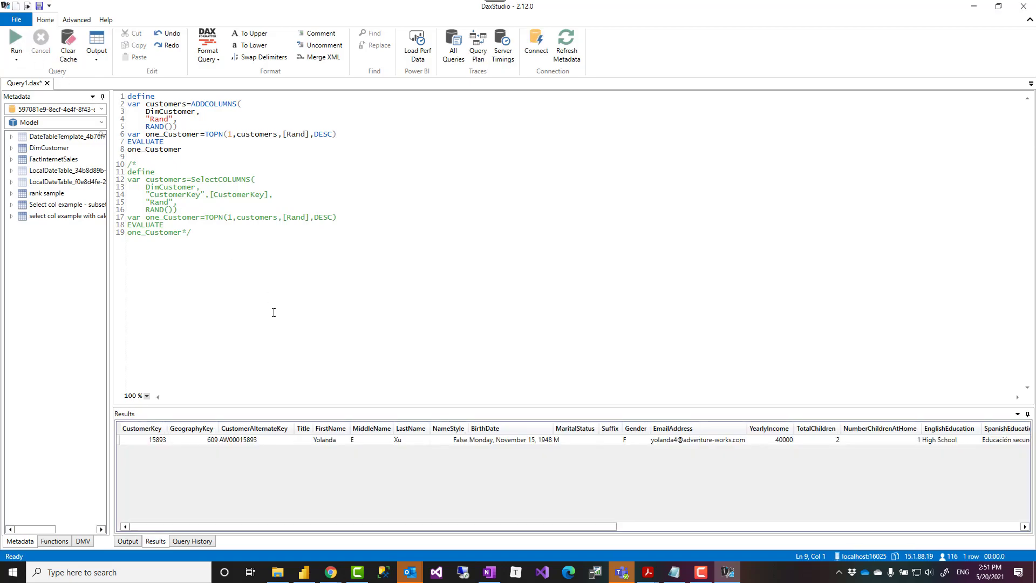
{"action": "left_click", "coordinate": [393, 254]}
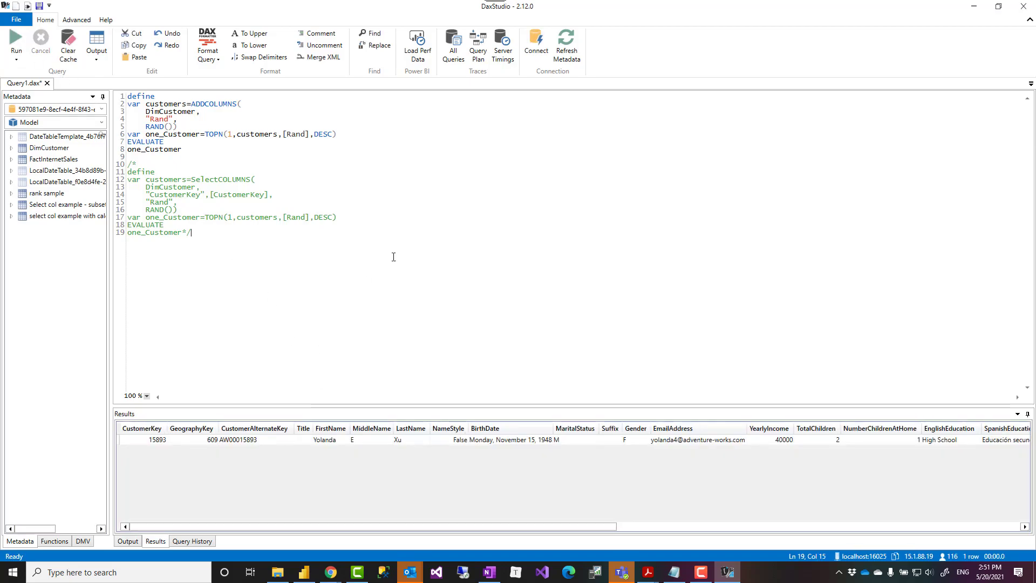
Enable Server Timings, rerun with F5, and view the 2,239 KB scan of 18,484 rows.
{"action": "left_click", "coordinate": [505, 46]}
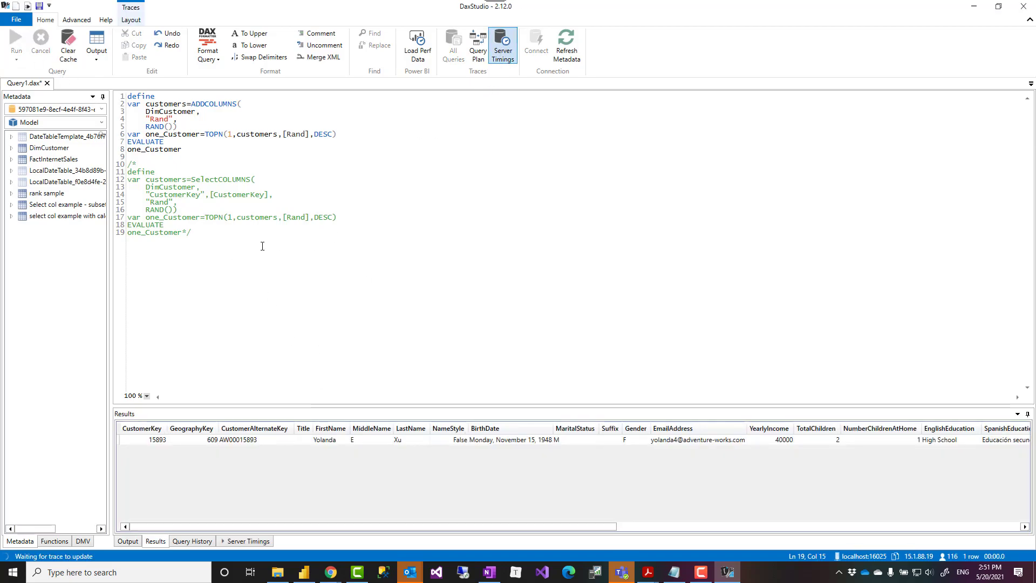
{"action": "left_click", "coordinate": [185, 150]}
{"action": "key", "text": "F5"}
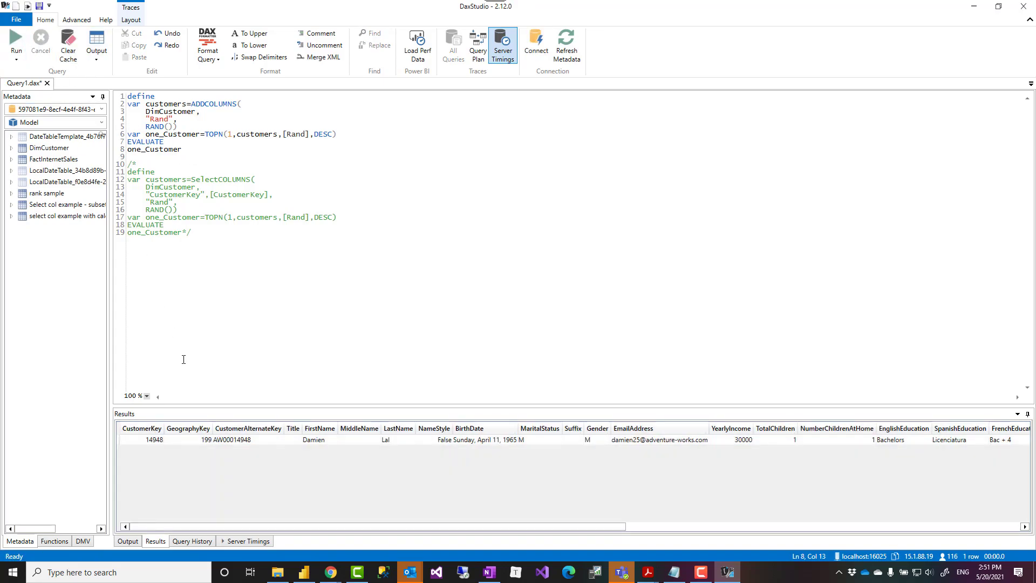
{"action": "left_click", "coordinate": [239, 541]}
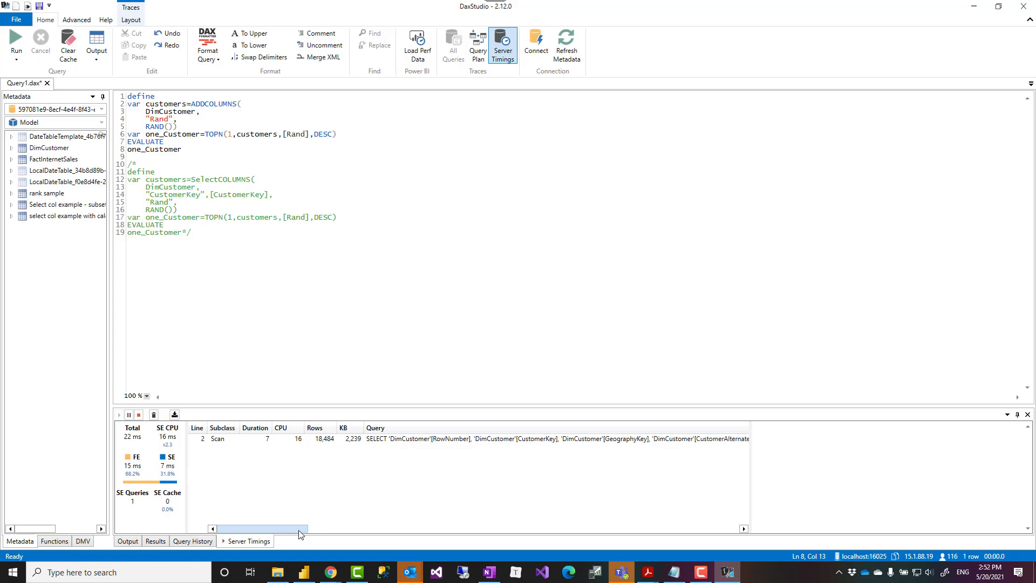
{"action": "left_click_drag", "start_coordinate": [300, 534], "coordinate": [252, 534]}
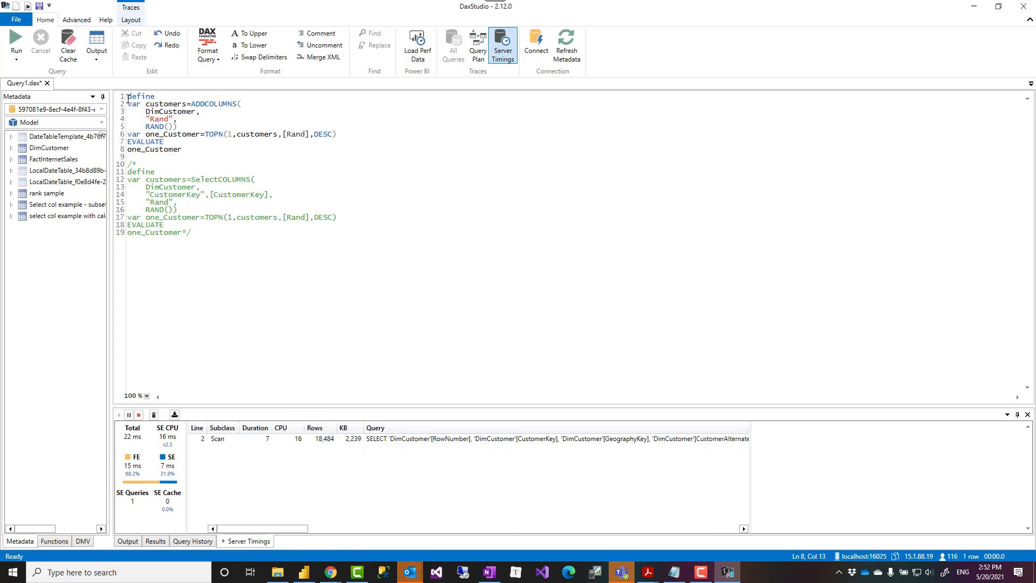
Comment out ADDCOLUMNS, activate the SELECTCOLUMNS query, clear cache and run it: 73 KB in 9 ms.
{"action": "left_click", "coordinate": [128, 97]}
{"action": "type", "text": "/*"}
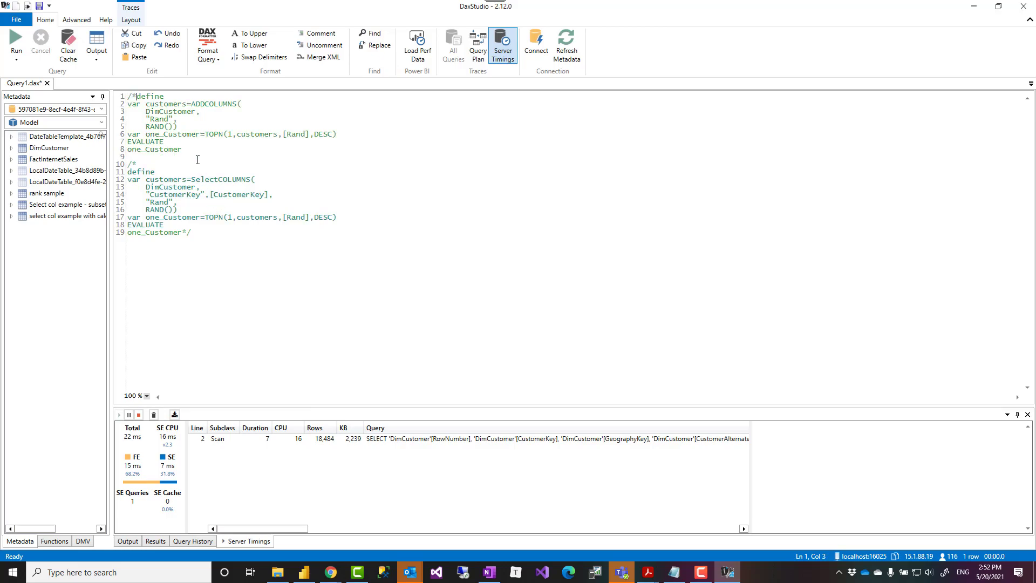
{"action": "type", "text": "*/"}
{"action": "left_click", "coordinate": [144, 163]}
{"action": "key", "text": "BackSpace"}
{"action": "key", "text": "BackSpace"}
{"action": "left_click", "coordinate": [197, 233]}
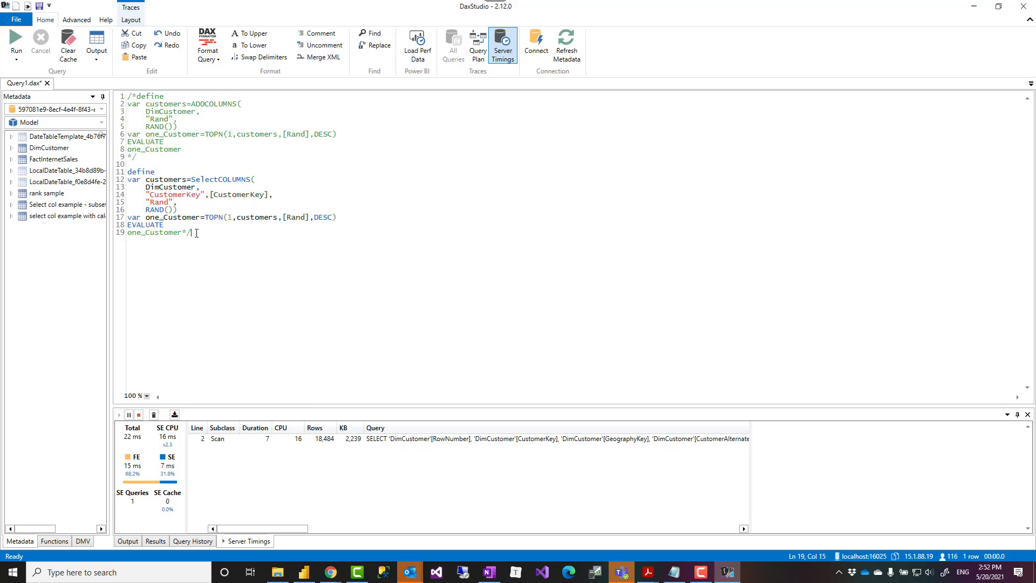
{"action": "key", "text": "BackSpace"}
{"action": "key", "text": "BackSpace"}
{"action": "left_click", "coordinate": [68, 46]}
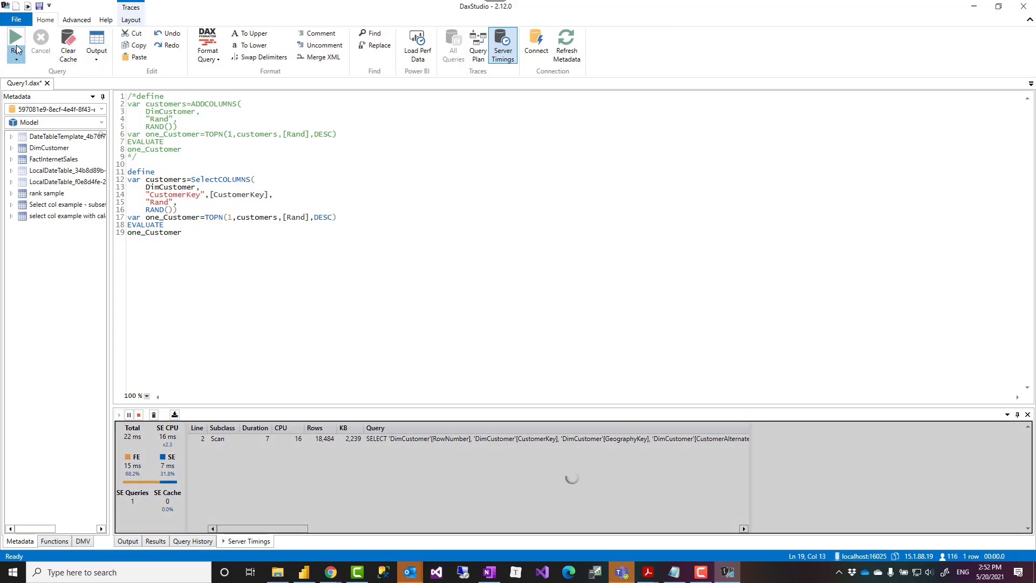
{"action": "left_click", "coordinate": [15, 42]}
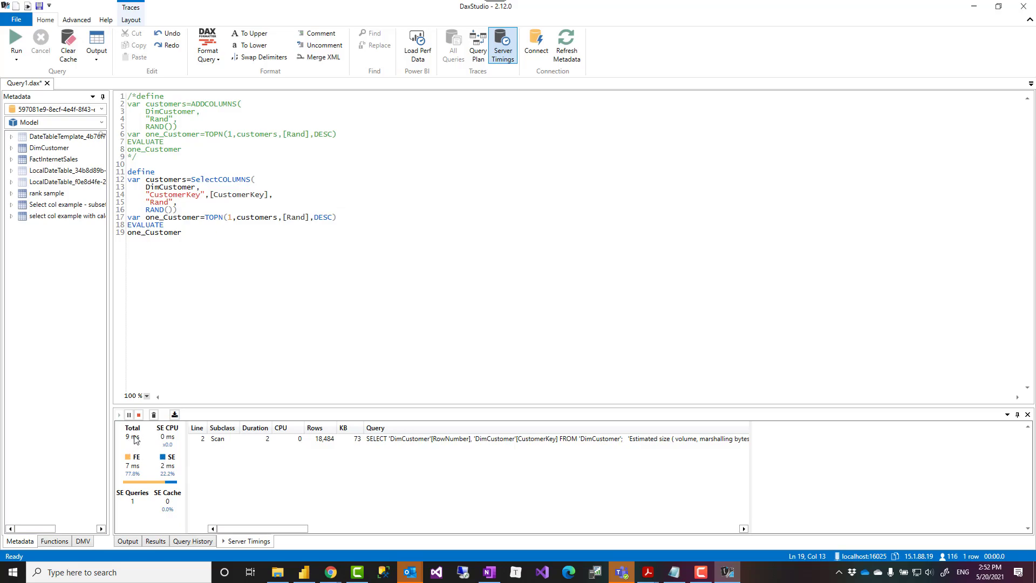
Swap the comment markers back so the ADDCOLUMNS query is active again.
{"action": "left_click", "coordinate": [139, 164]}
{"action": "type", "text": "/*"}
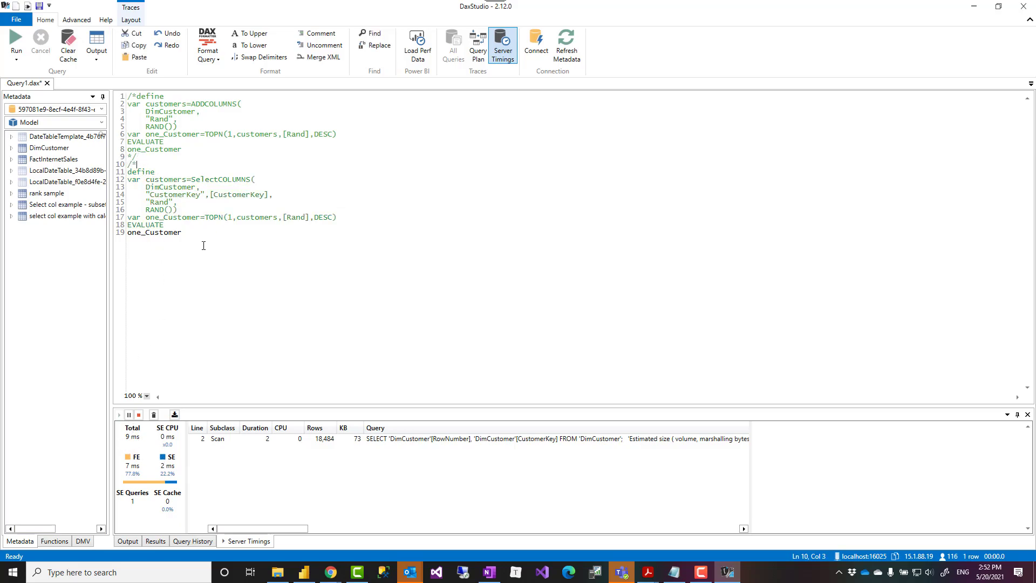
{"action": "left_click", "coordinate": [183, 246]}
{"action": "type", "text": "*/"}
{"action": "left_click", "coordinate": [138, 158]}
{"action": "key", "text": "BackSpace"}
{"action": "key", "text": "BackSpace"}
{"action": "key", "text": "BackSpace"}
{"action": "key", "text": "BackSpace"}
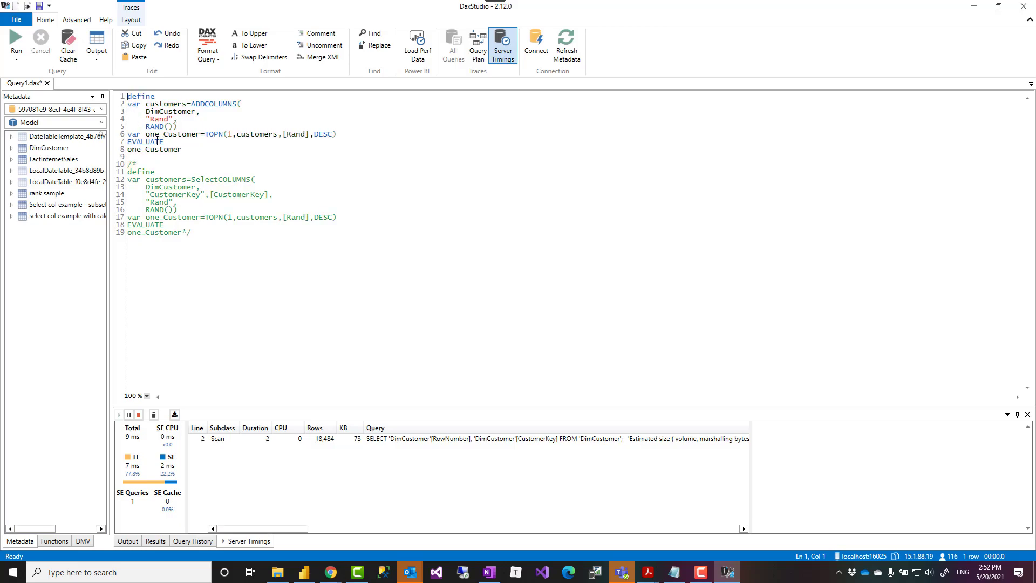
{"action": "left_click", "coordinate": [190, 151]}
Back in Power BI Desktop, mark the SELECTCOLUMNS(… RAND()) expression in the Draw a customer measure.
{"action": "left_click", "coordinate": [305, 573]}
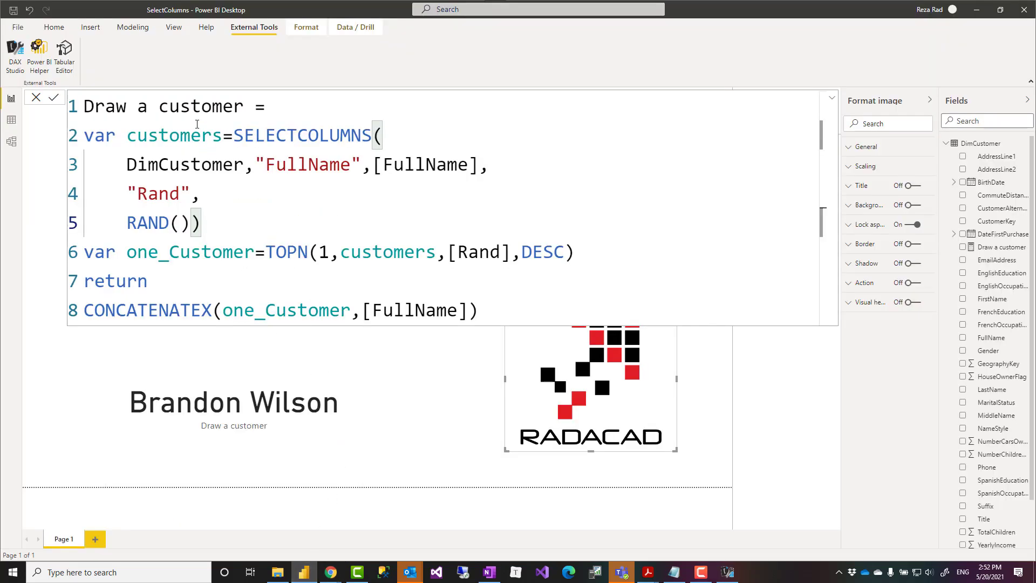
{"action": "left_click_drag", "start_coordinate": [234, 135], "coordinate": [238, 215]}
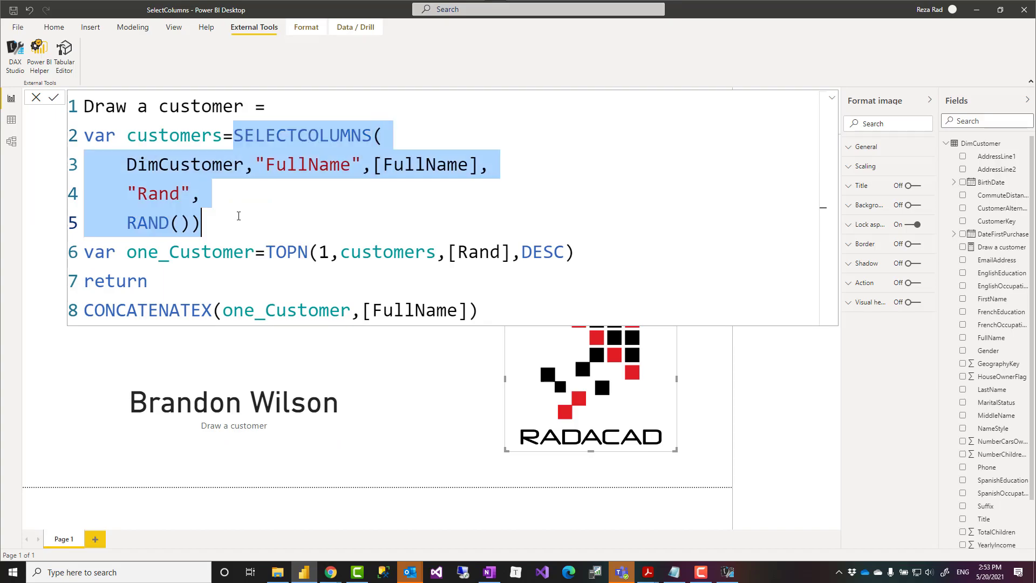
{"action": "left_click", "coordinate": [272, 218]}
{"action": "left_click_drag", "start_coordinate": [235, 136], "coordinate": [235, 219]}
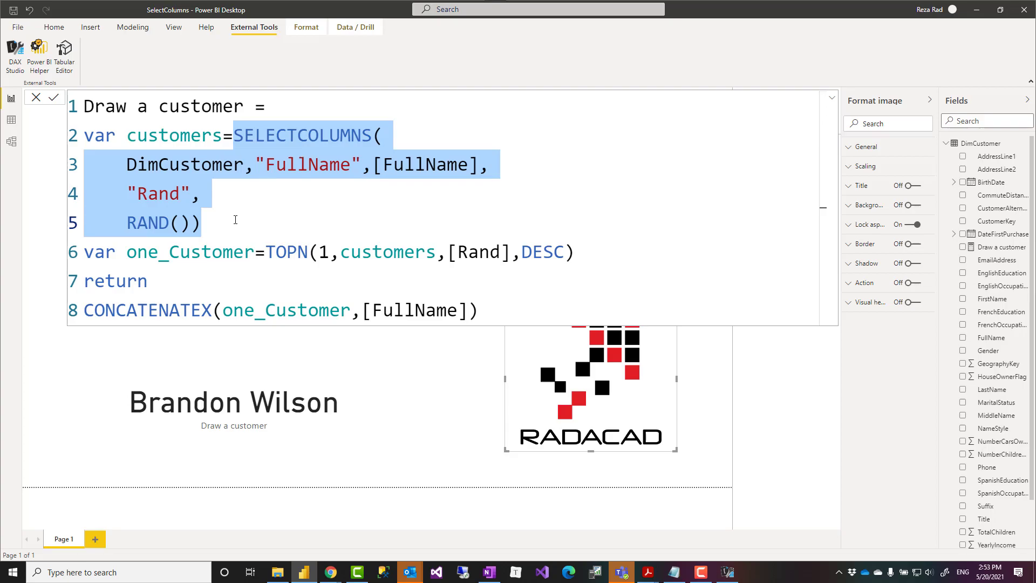